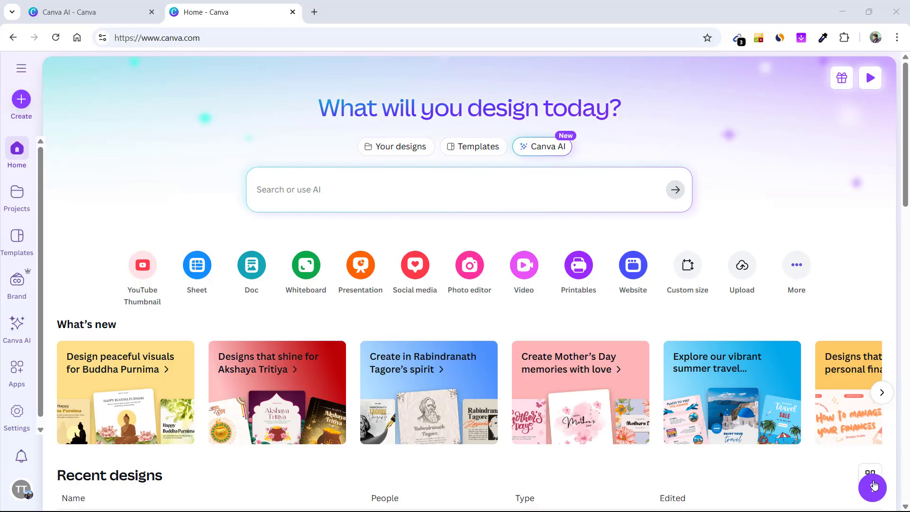
Open Canva AI in Code for me mode, show past chats, and re-enable Code for me.
{"action": "left_click", "coordinate": [557, 152]}
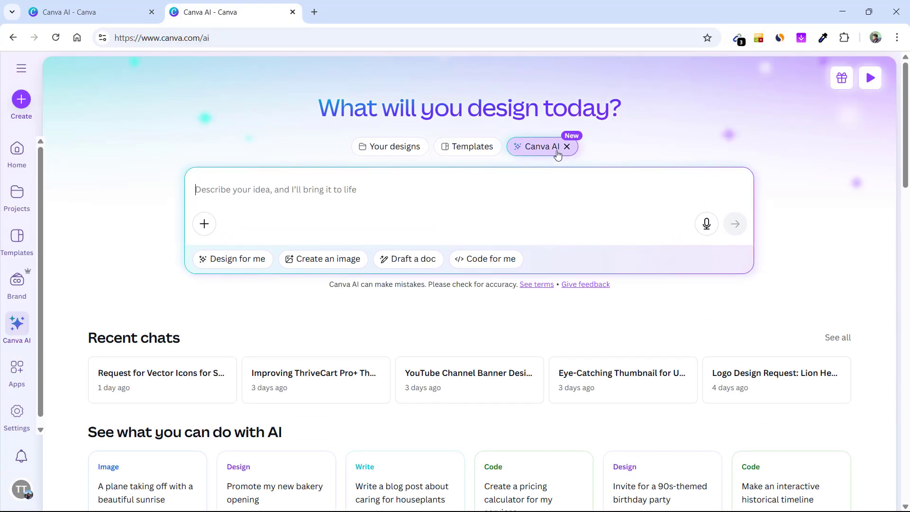
{"action": "left_click", "coordinate": [491, 260]}
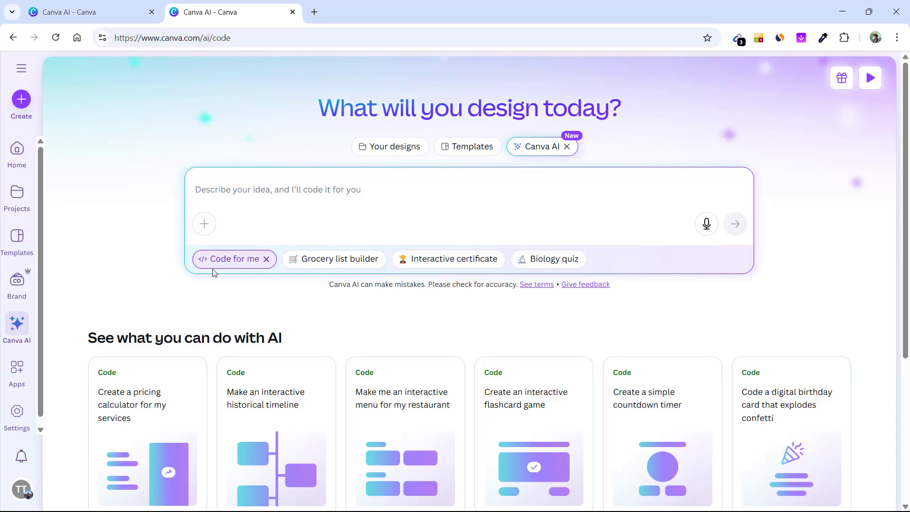
{"action": "left_click", "coordinate": [21, 68]}
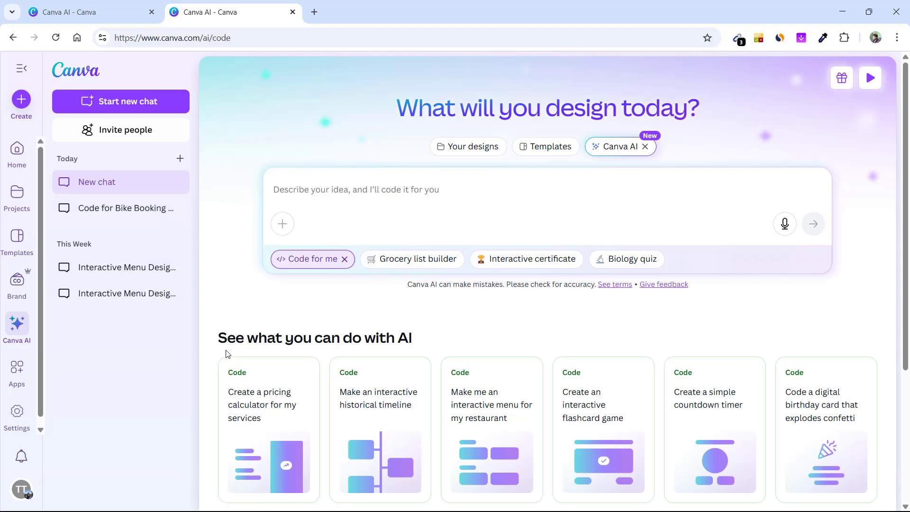
{"action": "left_click", "coordinate": [345, 261]}
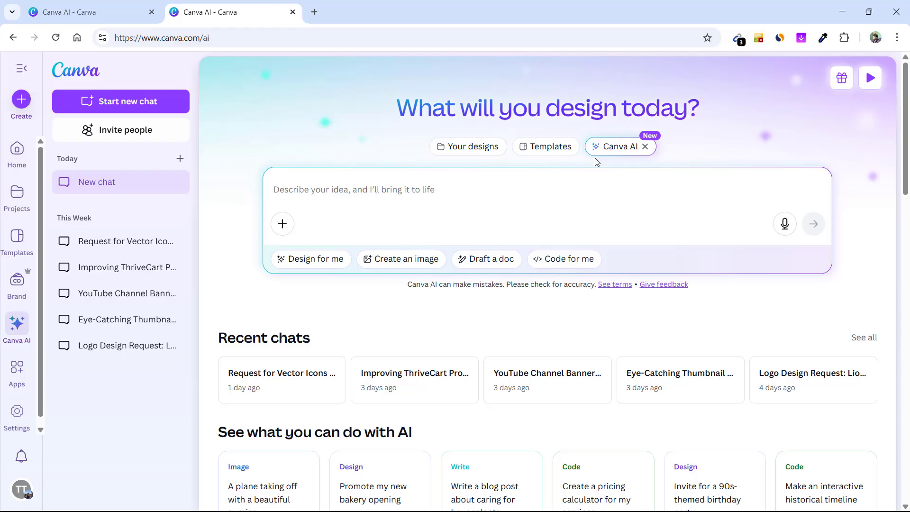
{"action": "left_click", "coordinate": [555, 258]}
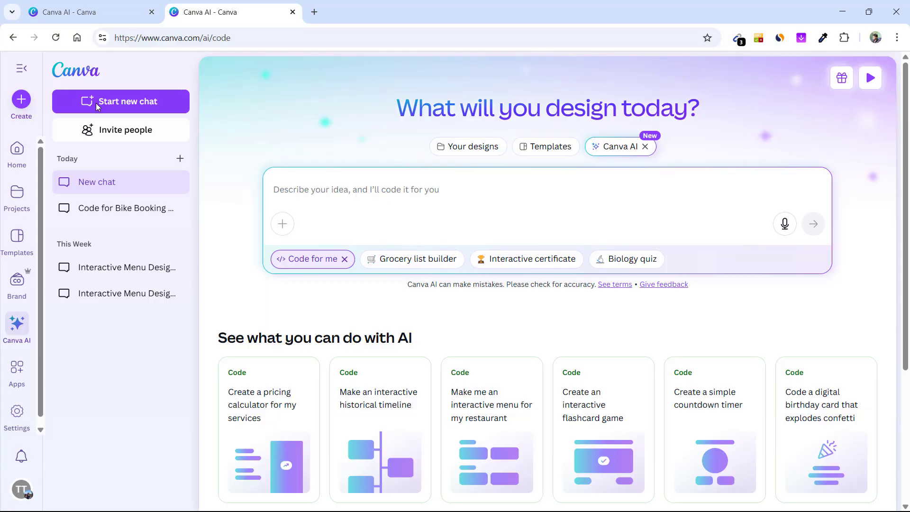
Go to the Bike Booking Website chat tab and preview its Version 1 CyclePath site.
{"action": "left_click", "coordinate": [94, 7]}
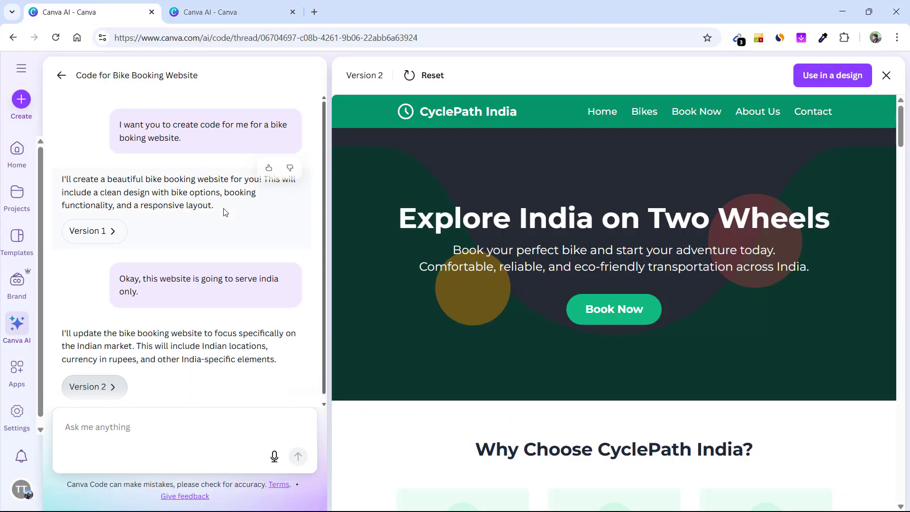
{"action": "mouse_move", "coordinate": [93, 386]}
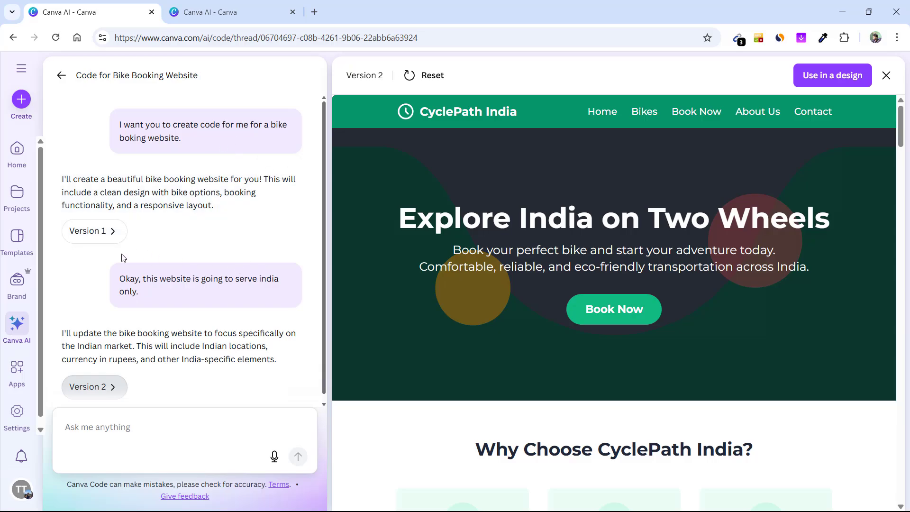
{"action": "left_click", "coordinate": [116, 235]}
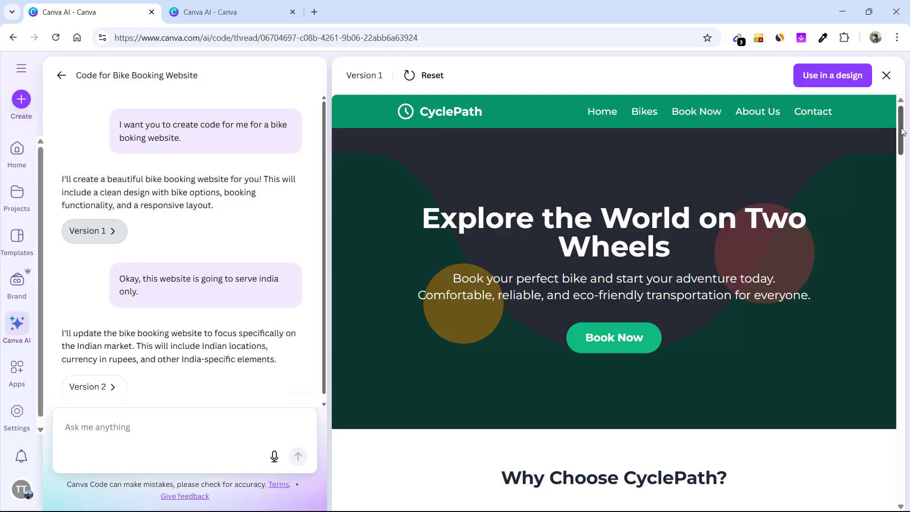
{"action": "left_click_drag", "start_coordinate": [902, 132], "coordinate": [903, 139]}
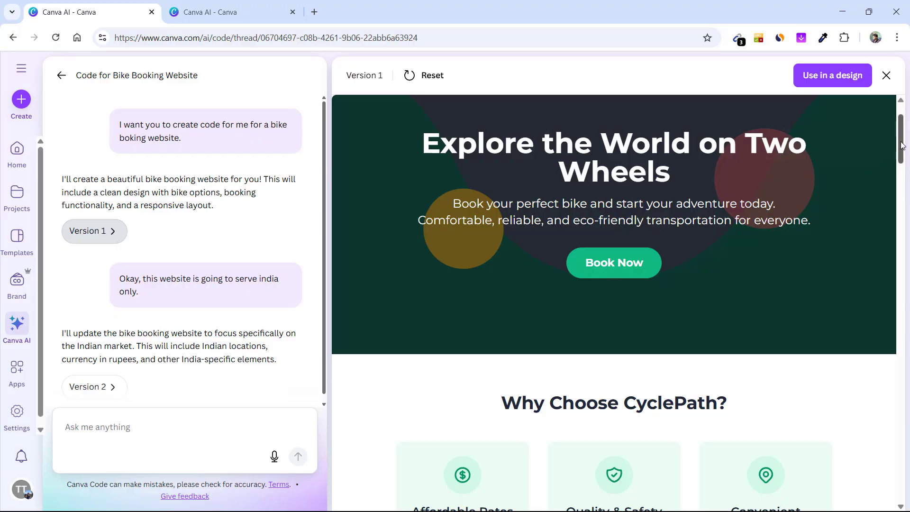
{"action": "left_click_drag", "start_coordinate": [902, 146], "coordinate": [906, 177]}
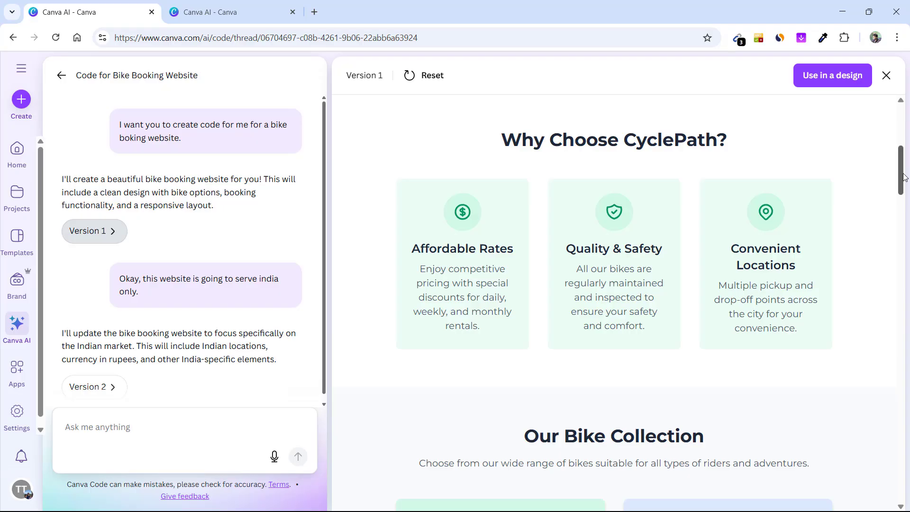
{"action": "mouse_move", "coordinate": [905, 176]}
{"action": "left_mouse_down"}
{"action": "mouse_move", "coordinate": [888, 471]}
{"action": "mouse_move", "coordinate": [880, 114]}
{"action": "left_mouse_up"}
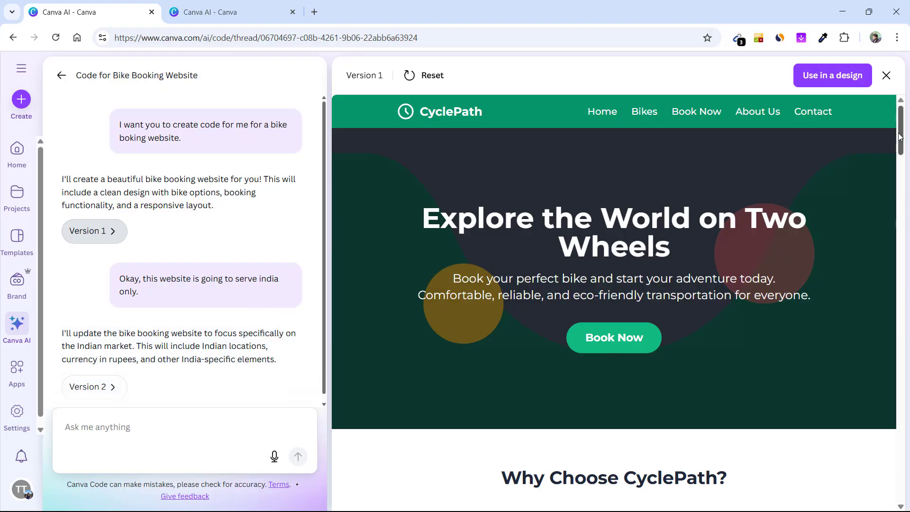
{"action": "scroll", "coordinate": [900, 137], "scroll_direction": "down", "scroll_amount": 1}
{"action": "scroll", "coordinate": [899, 137], "scroll_direction": "up", "scroll_amount": 1}
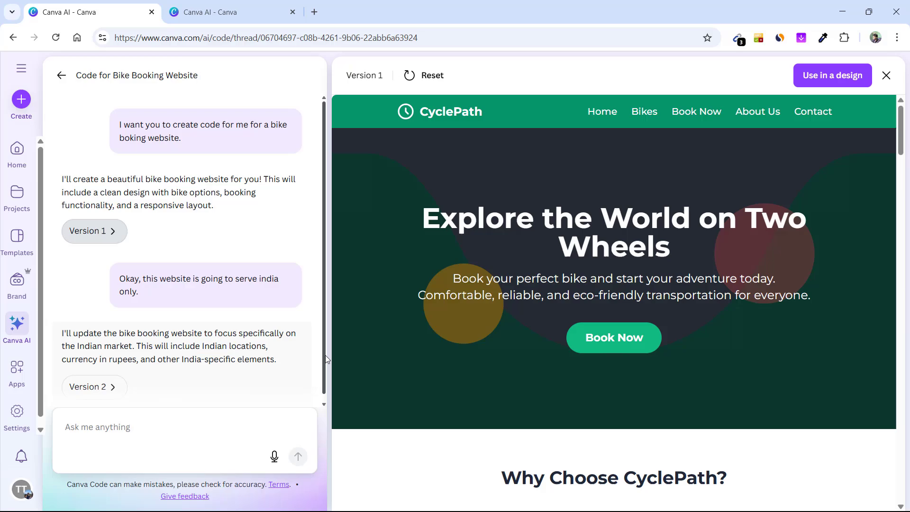
{"action": "scroll", "coordinate": [313, 385], "scroll_direction": "down", "scroll_amount": 1}
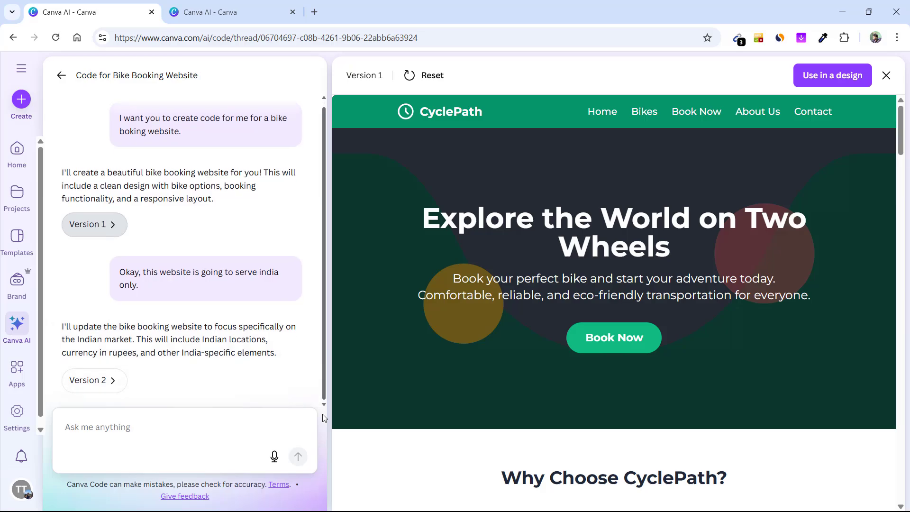
Toggle the preview between Version 2 and Version 1, ending on Version 2.
{"action": "left_click", "coordinate": [109, 389]}
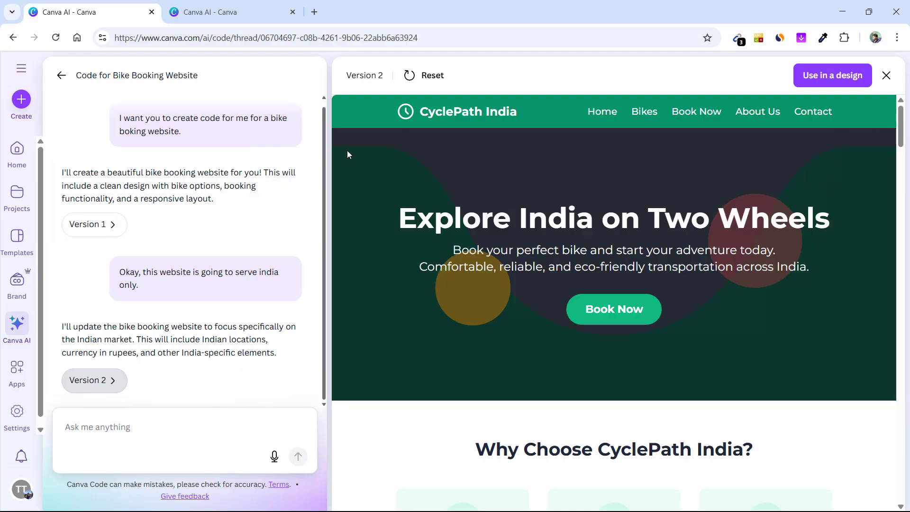
{"action": "left_click", "coordinate": [99, 230]}
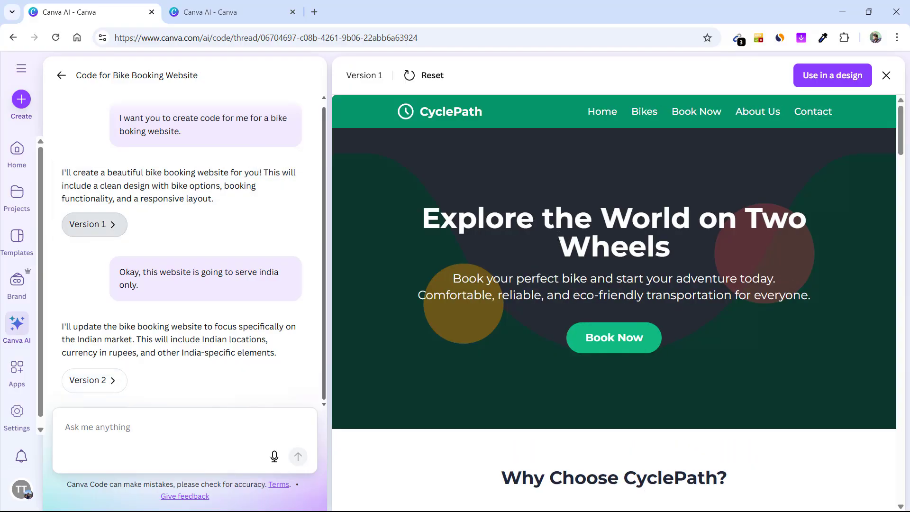
{"action": "left_click", "coordinate": [100, 390]}
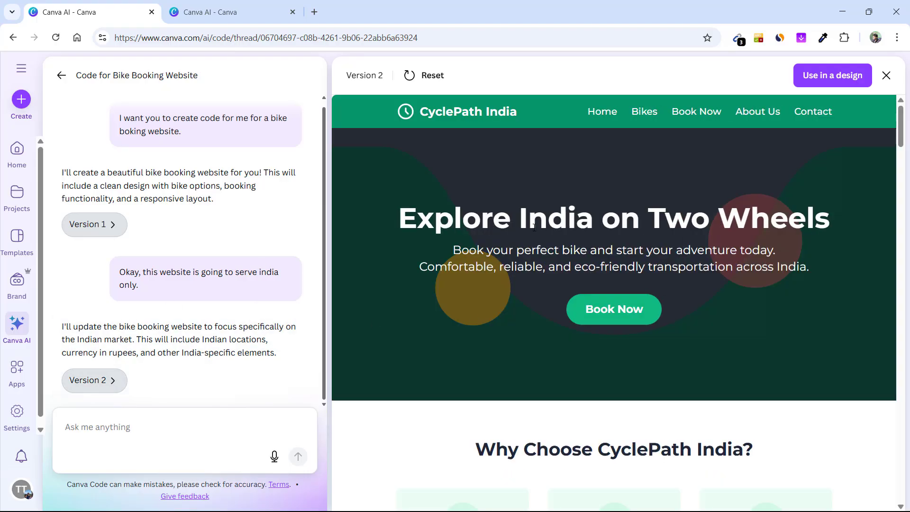
{"action": "left_click_drag", "start_coordinate": [902, 130], "coordinate": [901, 211]}
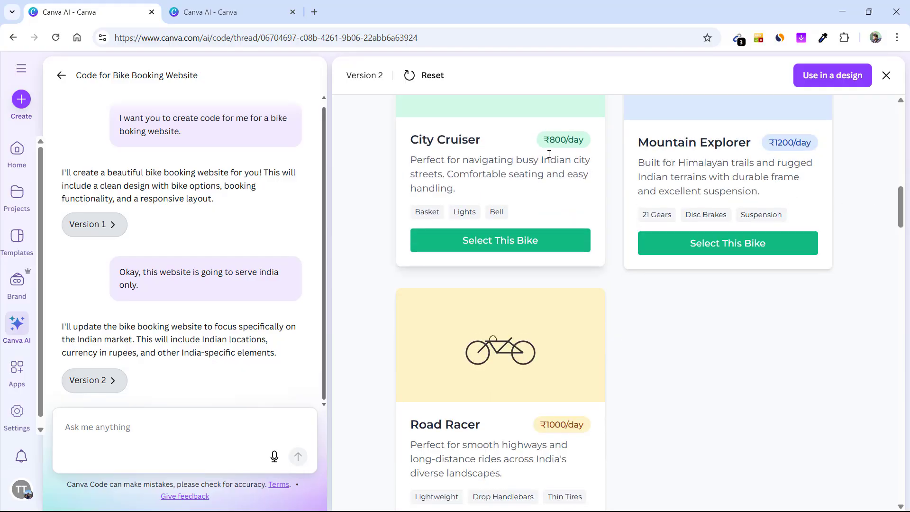
Highlight the City Cruiser rupee price and description, then clear the highlight.
{"action": "left_click_drag", "start_coordinate": [550, 139], "coordinate": [546, 139]}
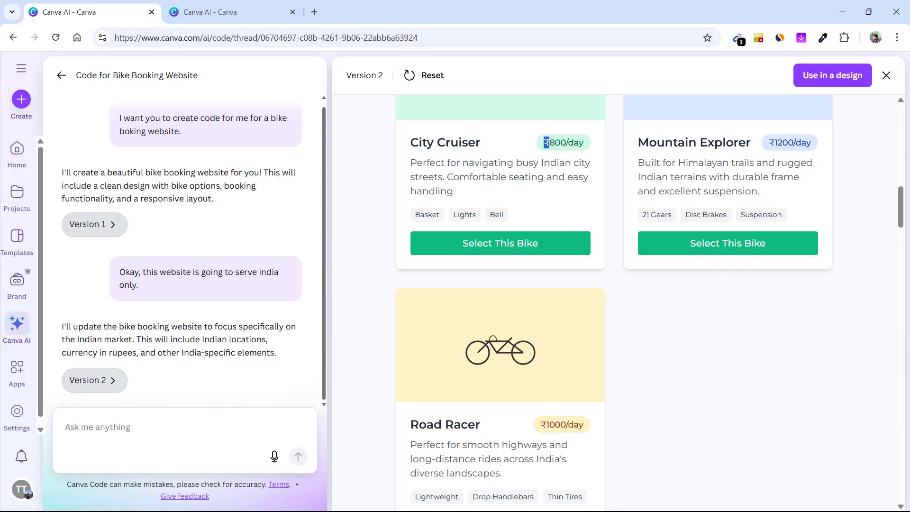
{"action": "left_click_drag", "start_coordinate": [478, 188], "coordinate": [419, 170]}
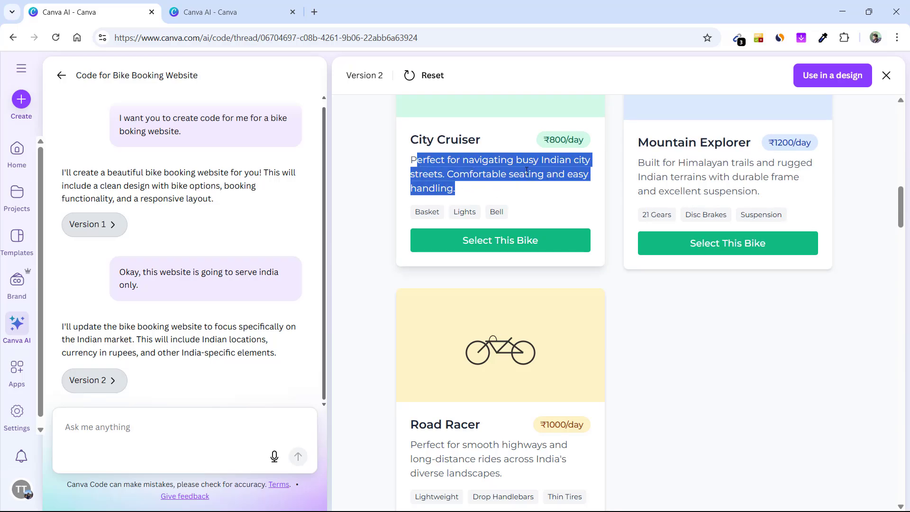
{"action": "left_click", "coordinate": [801, 332]}
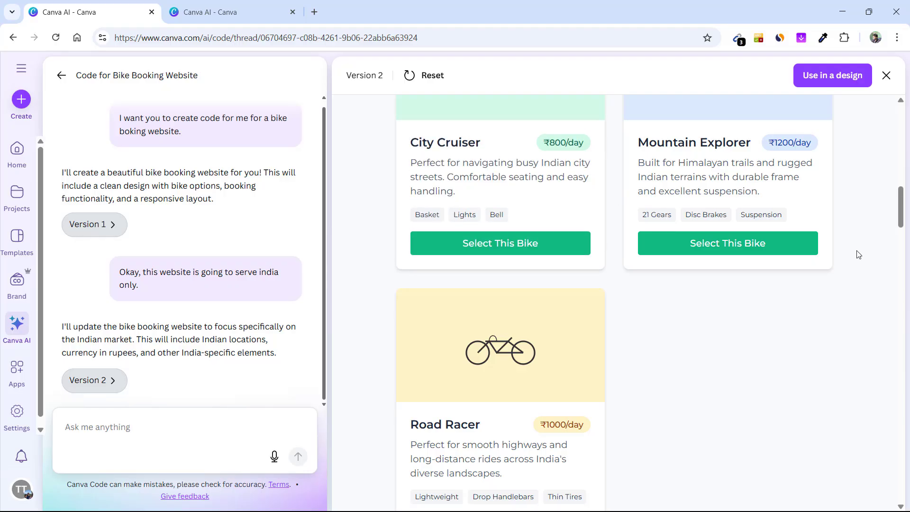
{"action": "left_click_drag", "start_coordinate": [905, 212], "coordinate": [902, 264]}
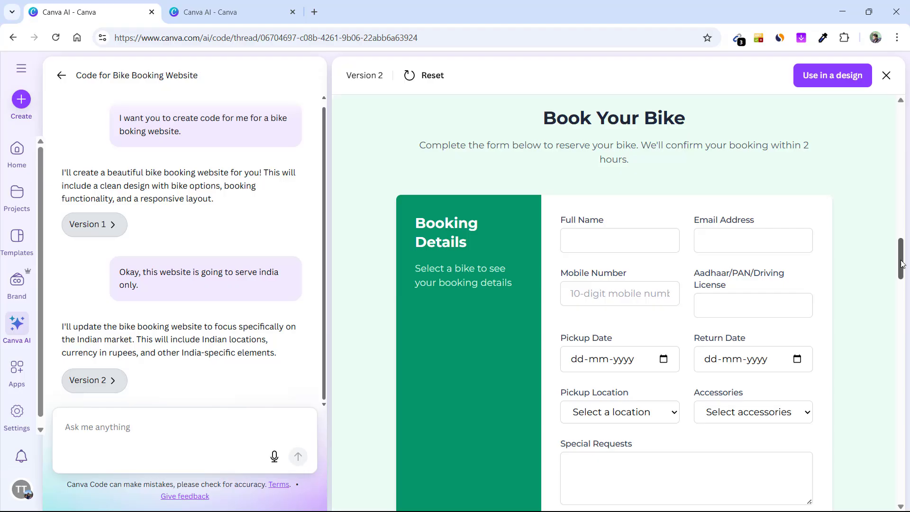
{"action": "scroll", "coordinate": [902, 264], "scroll_direction": "down", "scroll_amount": 1}
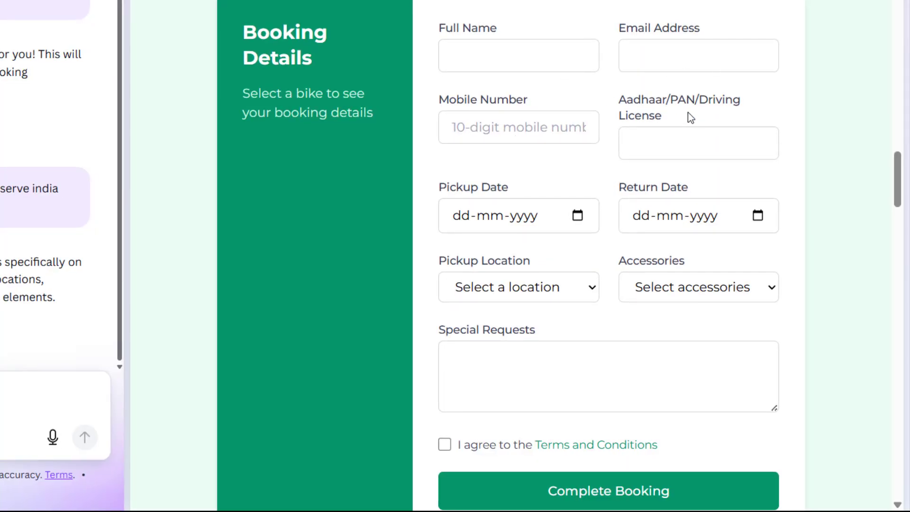
Highlight the booking form's Aadhaar/PAN/Driving License label, then clear the highlight.
{"action": "left_click_drag", "start_coordinate": [688, 112], "coordinate": [627, 103]}
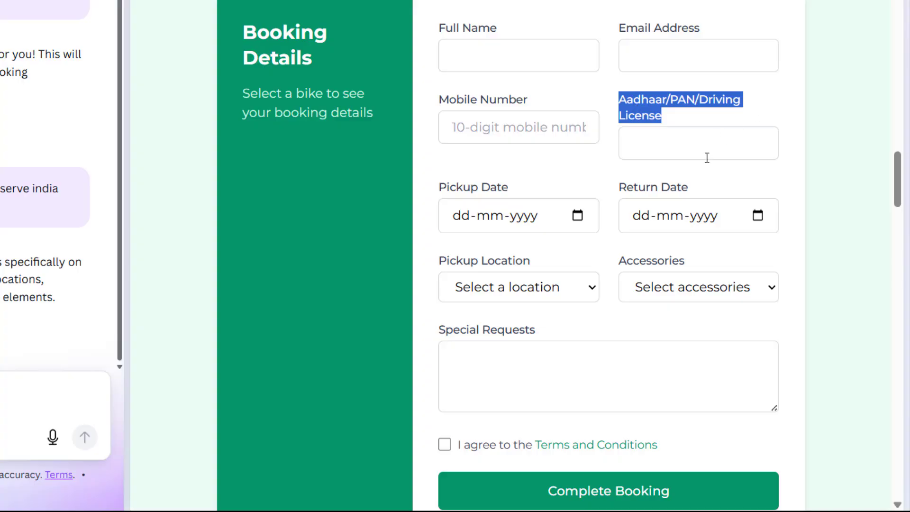
{"action": "left_click", "coordinate": [719, 176]}
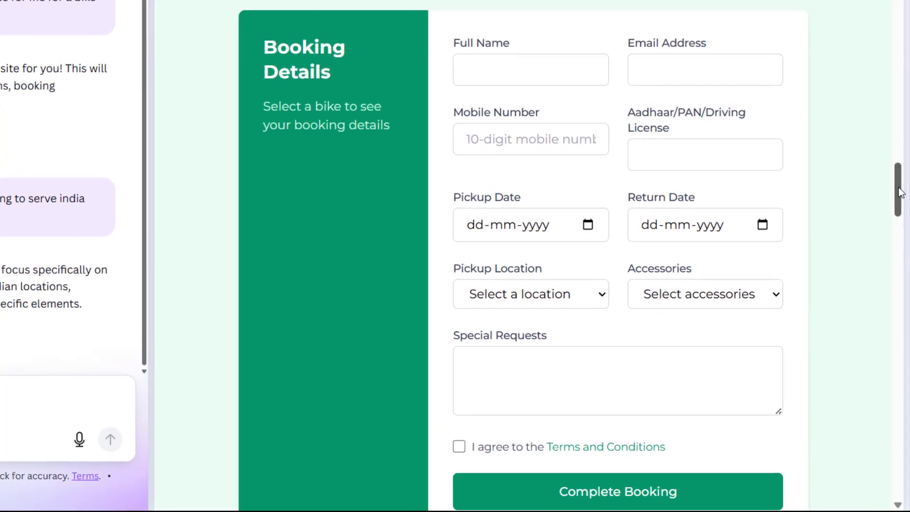
{"action": "mouse_move", "coordinate": [899, 181]}
{"action": "left_mouse_down"}
{"action": "mouse_move", "coordinate": [903, 311]}
{"action": "mouse_move", "coordinate": [879, 492]}
{"action": "mouse_move", "coordinate": [895, 352]}
{"action": "mouse_move", "coordinate": [902, 115]}
{"action": "left_mouse_up"}
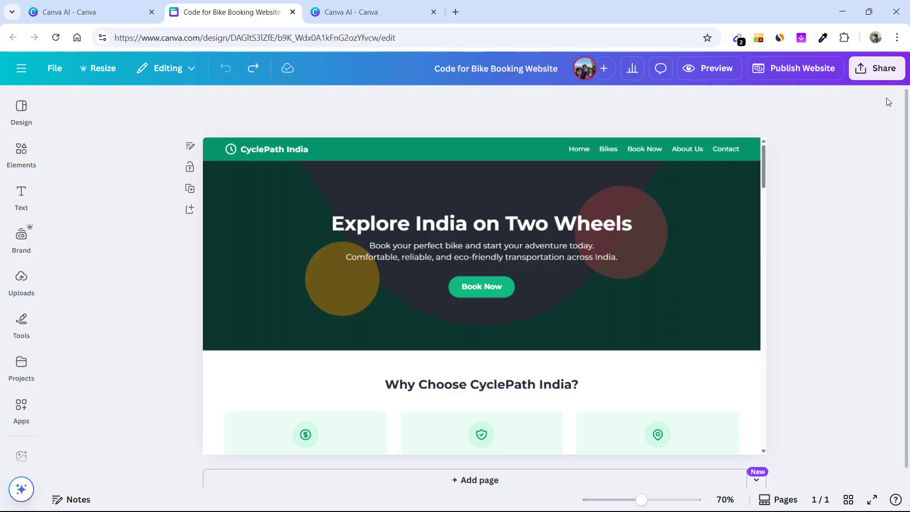
Review the design's Share panel access choices and its additional publishing options.
{"action": "left_click", "coordinate": [885, 81]}
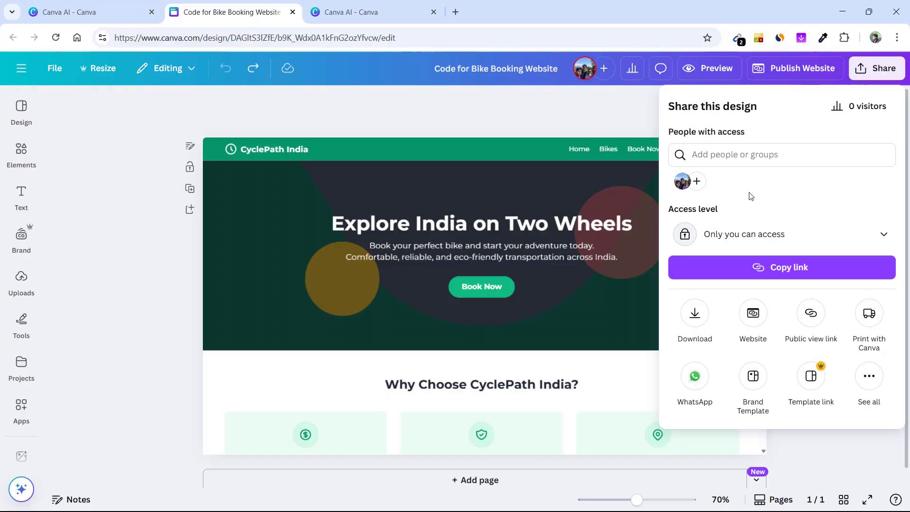
{"action": "left_click", "coordinate": [908, 212]}
{"action": "left_click", "coordinate": [876, 67]}
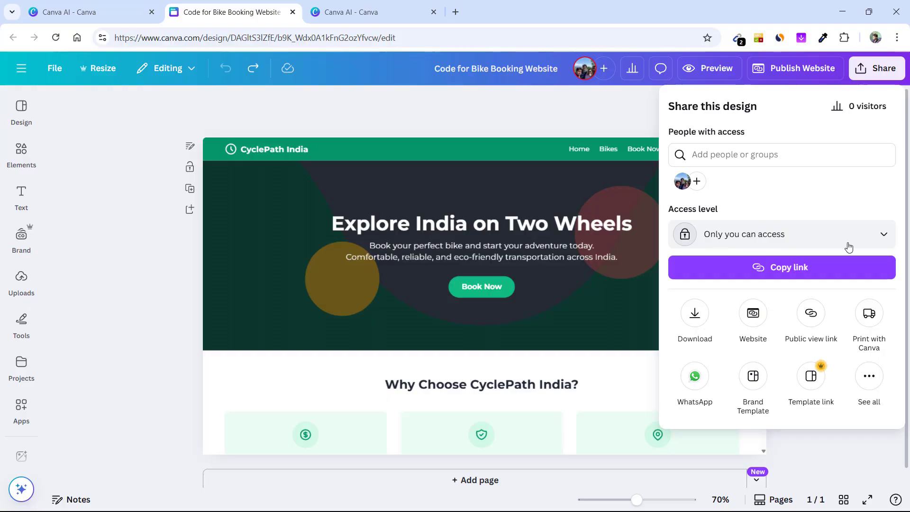
{"action": "left_click", "coordinate": [886, 234]}
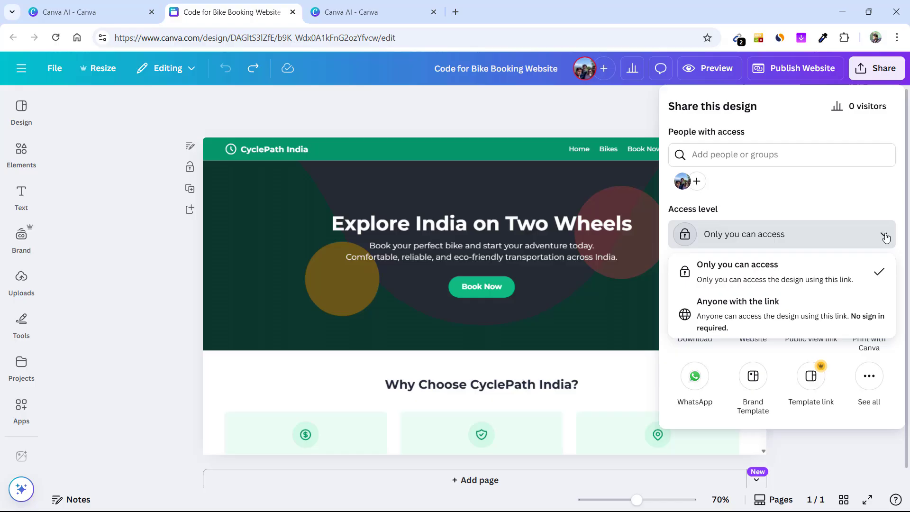
{"action": "left_click", "coordinate": [887, 235]}
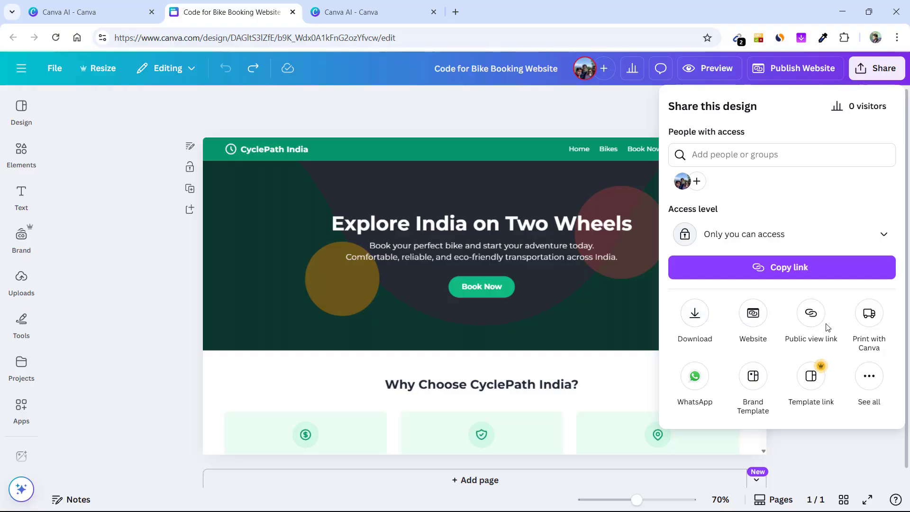
{"action": "left_click", "coordinate": [871, 383]}
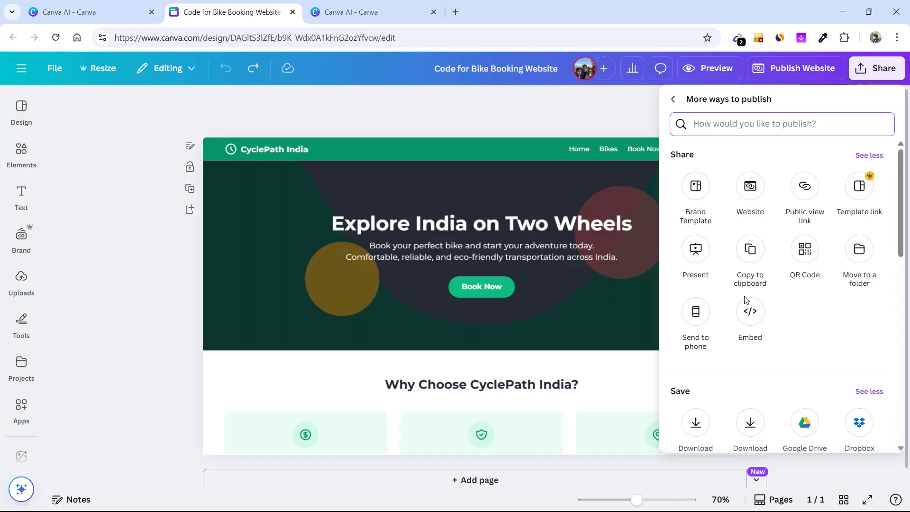
{"action": "left_click", "coordinate": [904, 229]}
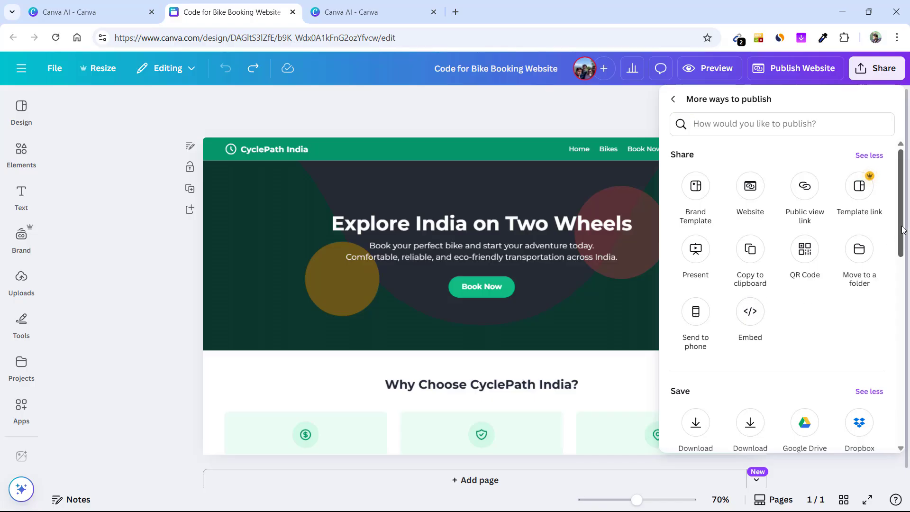
{"action": "scroll", "coordinate": [904, 229], "scroll_direction": "down", "scroll_amount": 1}
{"action": "scroll", "coordinate": [904, 229], "scroll_direction": "down", "scroll_amount": 1}
{"action": "scroll", "coordinate": [904, 228], "scroll_direction": "down", "scroll_amount": 1}
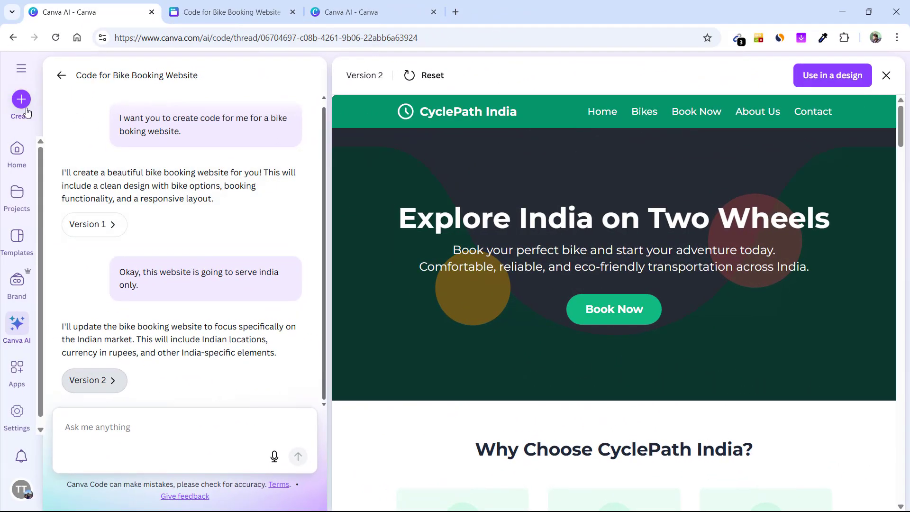
Dismiss the new design choices and switch to the Canva AI home tab.
{"action": "left_click", "coordinate": [21, 101]}
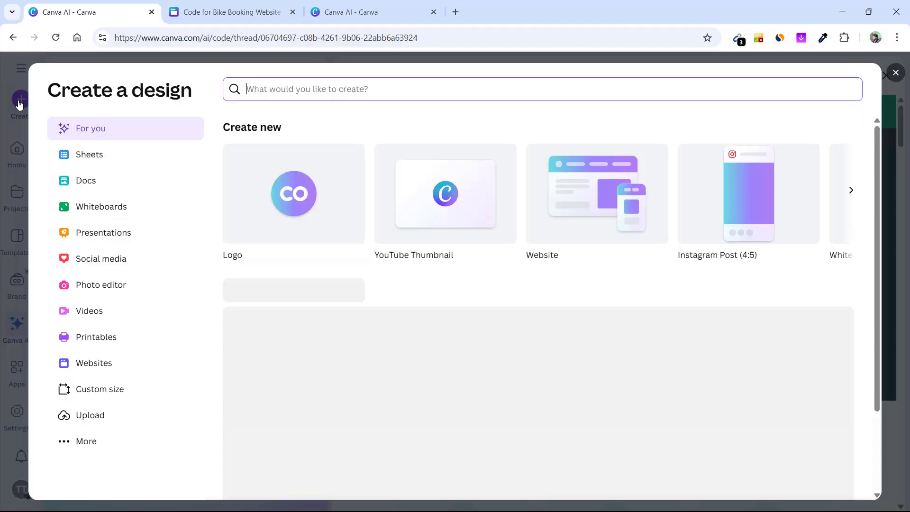
{"action": "left_click", "coordinate": [896, 72]}
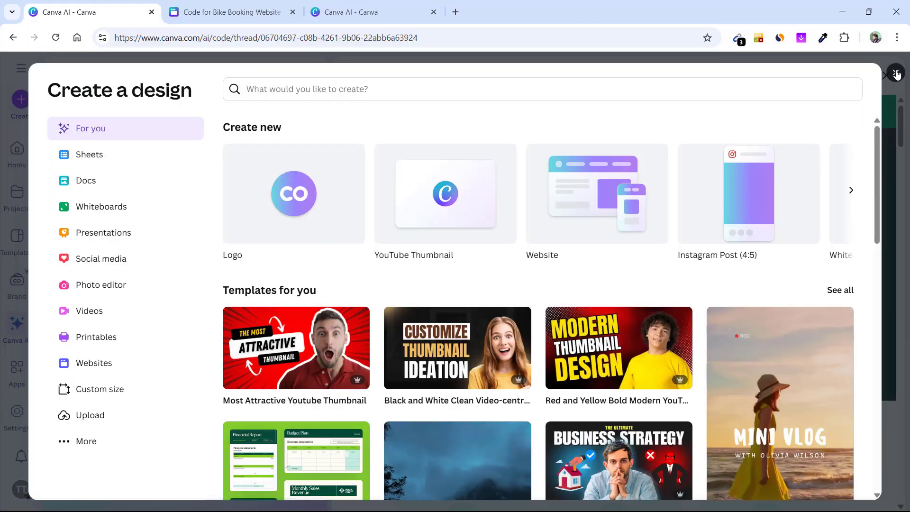
{"action": "left_click", "coordinate": [349, 9]}
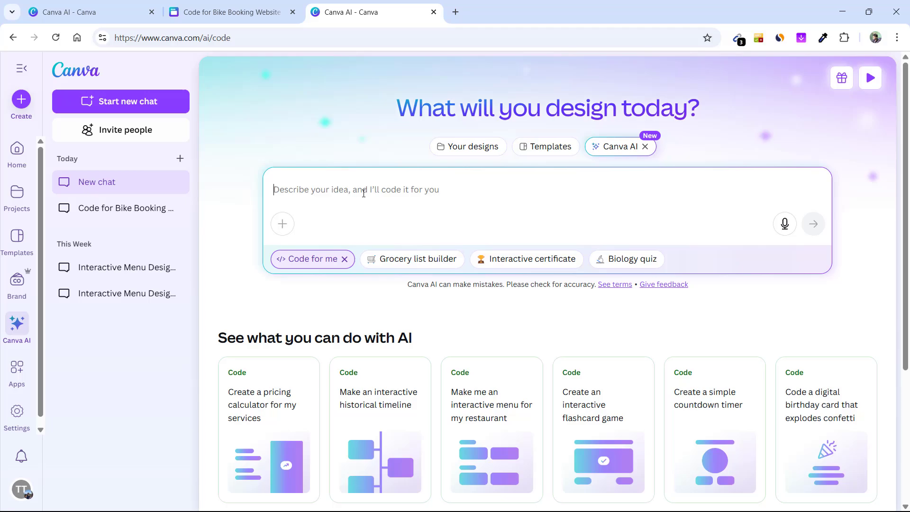
Dictate and submit a request for an Indian scooter and motorcycle booking website.
{"action": "left_click", "coordinate": [784, 224]}
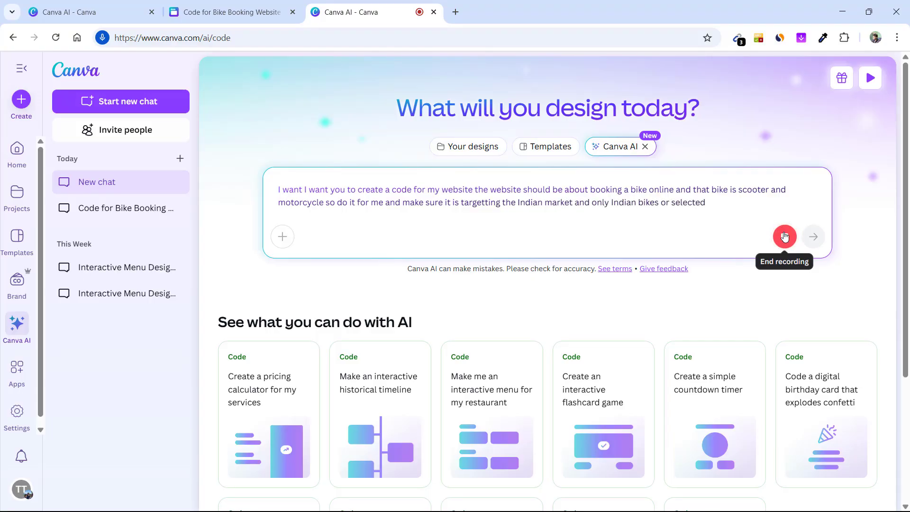
{"action": "left_click", "coordinate": [783, 233]}
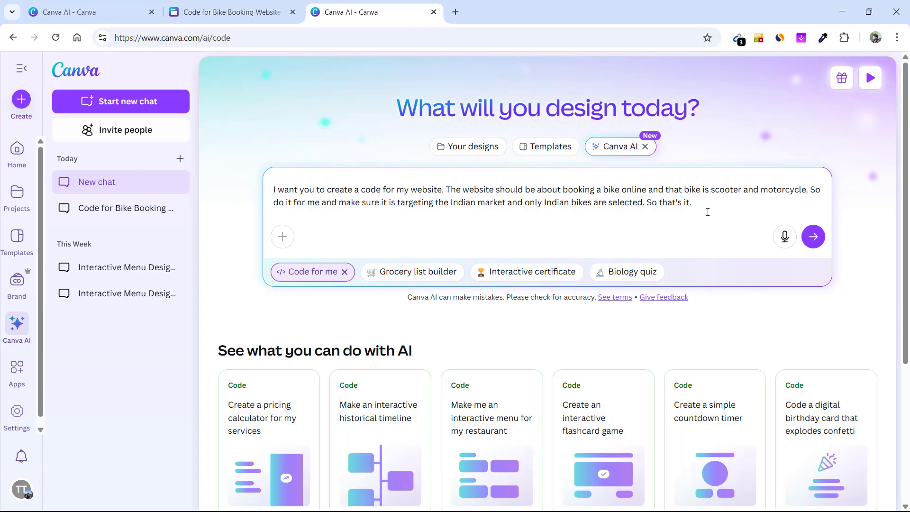
{"action": "left_click", "coordinate": [811, 237]}
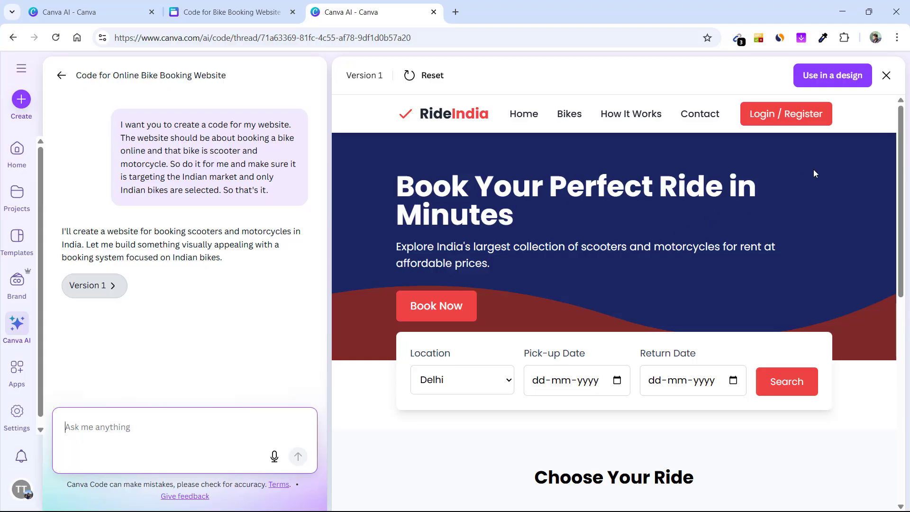
{"action": "left_click_drag", "start_coordinate": [901, 144], "coordinate": [907, 340]}
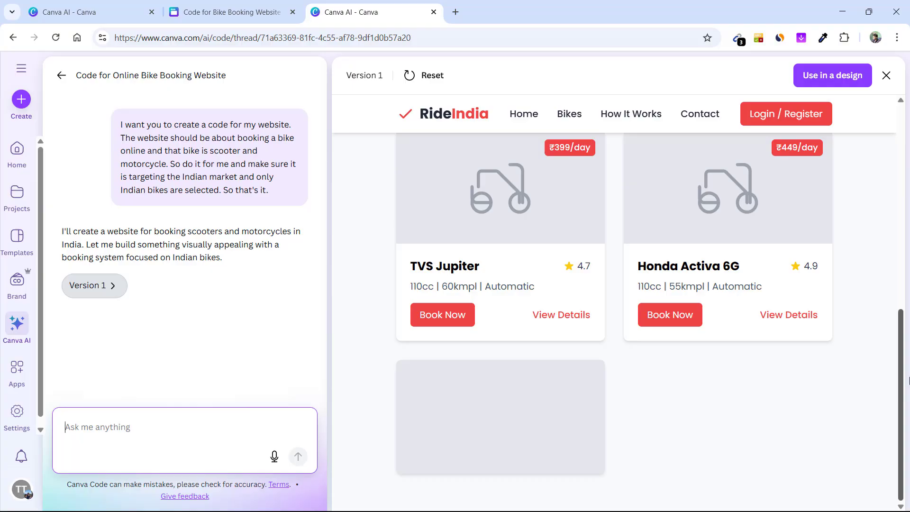
{"action": "left_click_drag", "start_coordinate": [908, 339], "coordinate": [871, 80]}
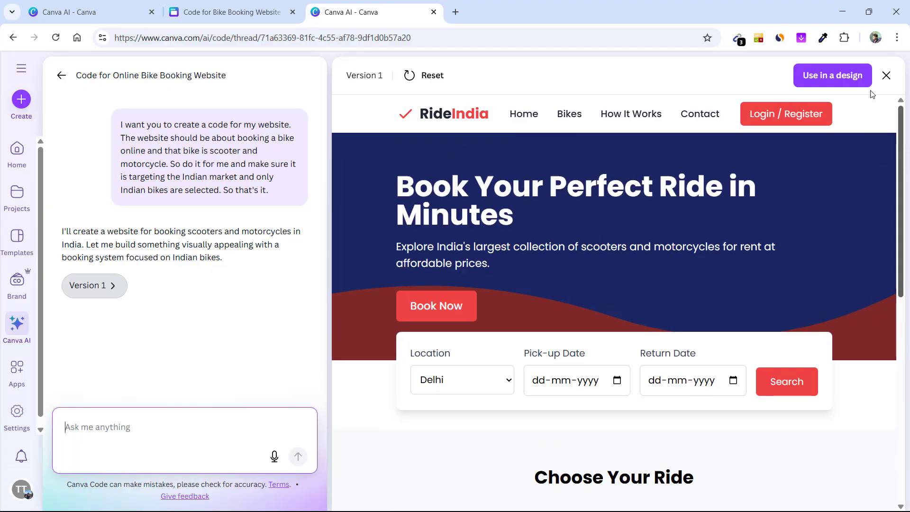
{"action": "left_click_drag", "start_coordinate": [901, 144], "coordinate": [907, 258]}
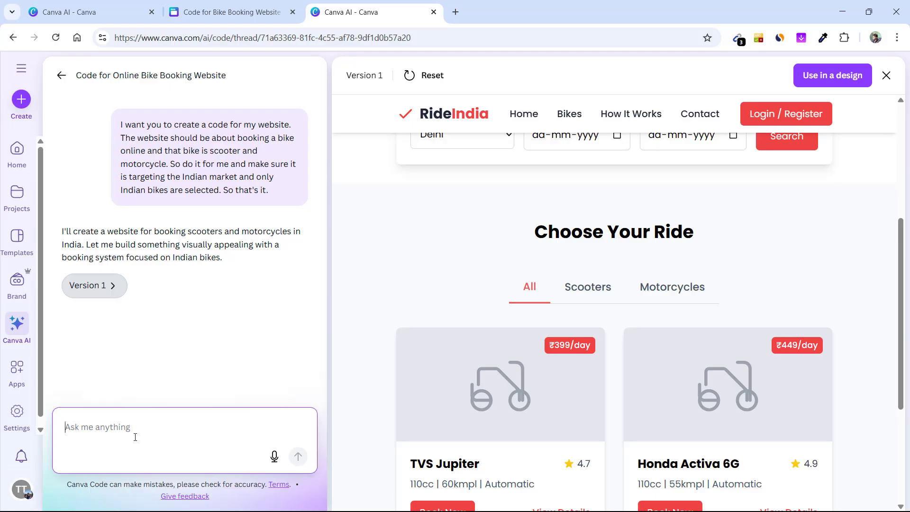
{"action": "type", "text": "I wan"}
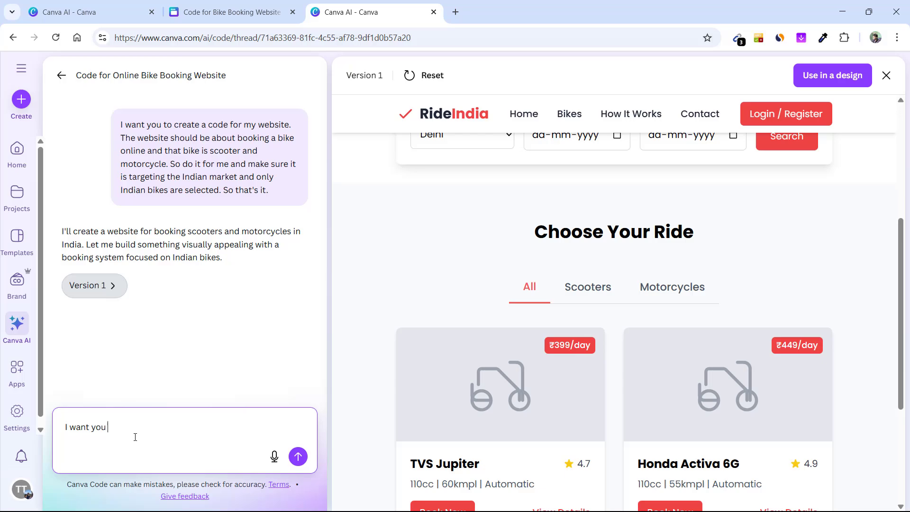
{"action": "type", "text": "t yo"}
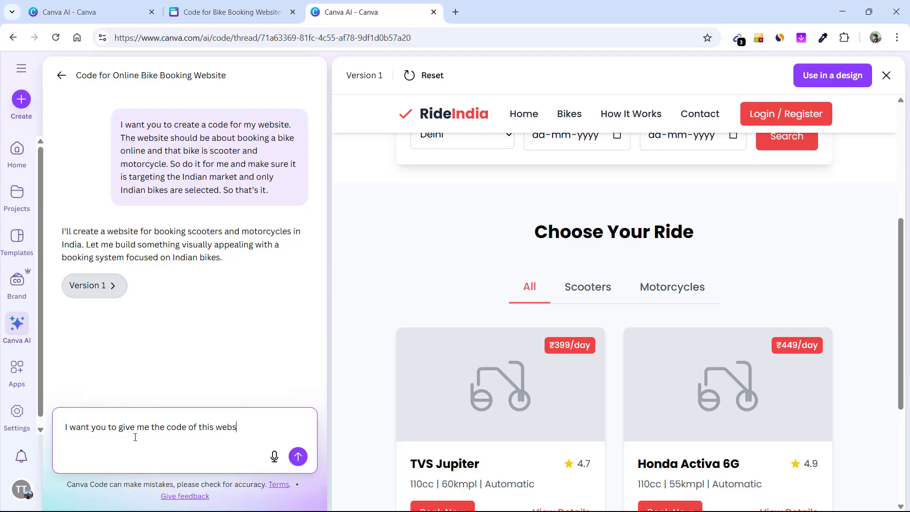
Submit the request asking Canva Code for the RideIndia website's full code.
{"action": "left_click", "coordinate": [298, 457]}
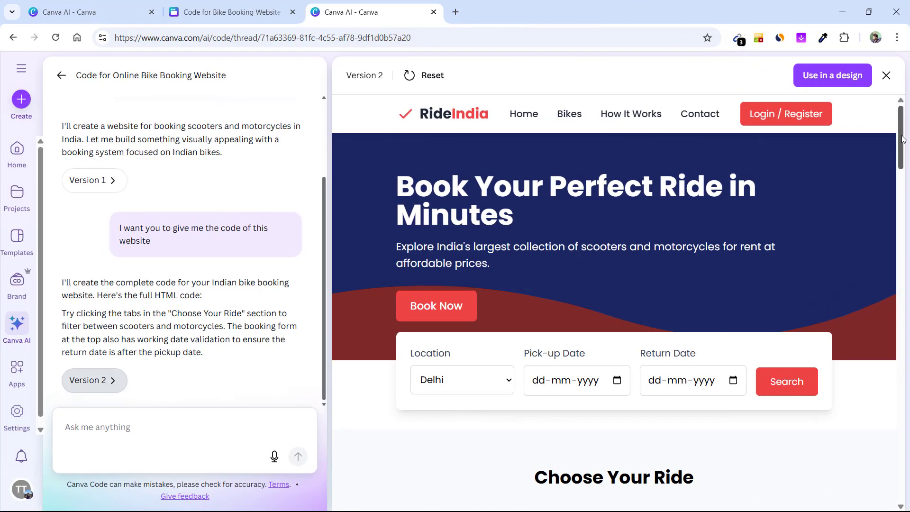
{"action": "left_click_drag", "start_coordinate": [903, 148], "coordinate": [902, 270]}
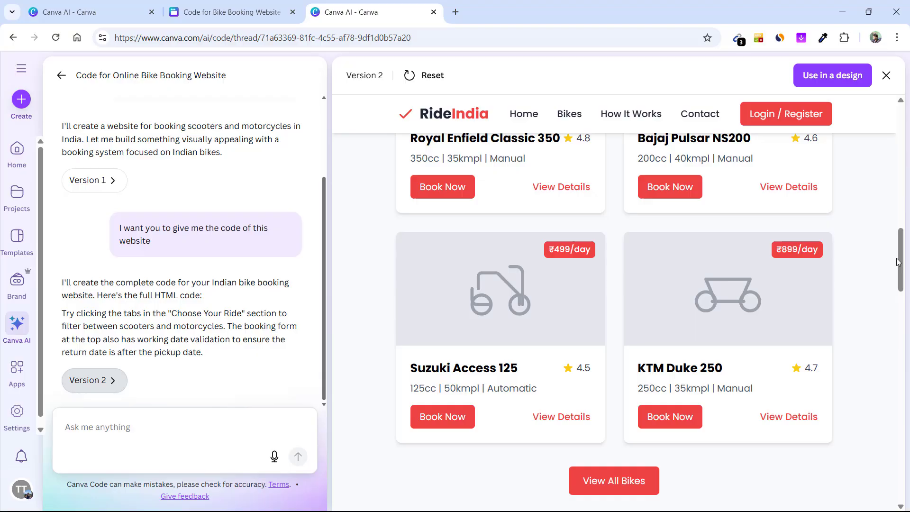
Preview RideIndia Version 1, then return to Version 2.
{"action": "left_click", "coordinate": [92, 180]}
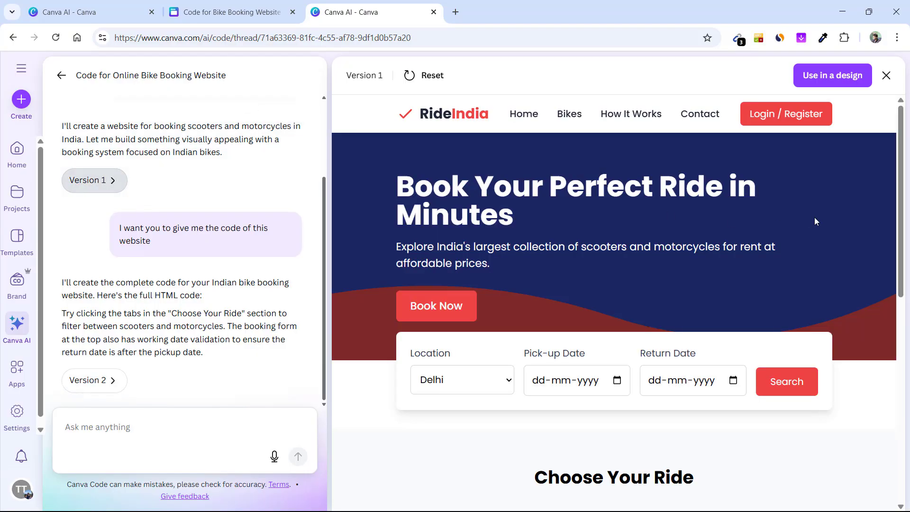
{"action": "left_click_drag", "start_coordinate": [902, 146], "coordinate": [908, 427]}
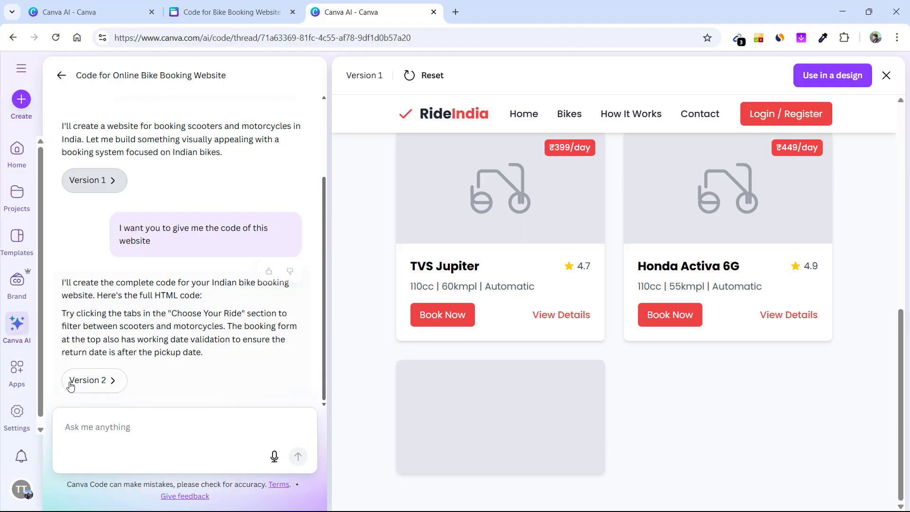
{"action": "left_click", "coordinate": [83, 388]}
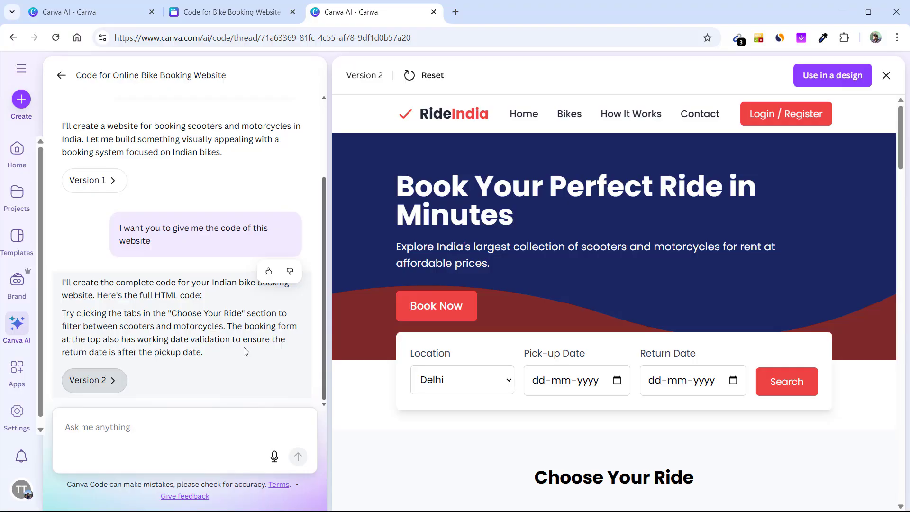
{"action": "left_click_drag", "start_coordinate": [909, 176], "coordinate": [909, 470]}
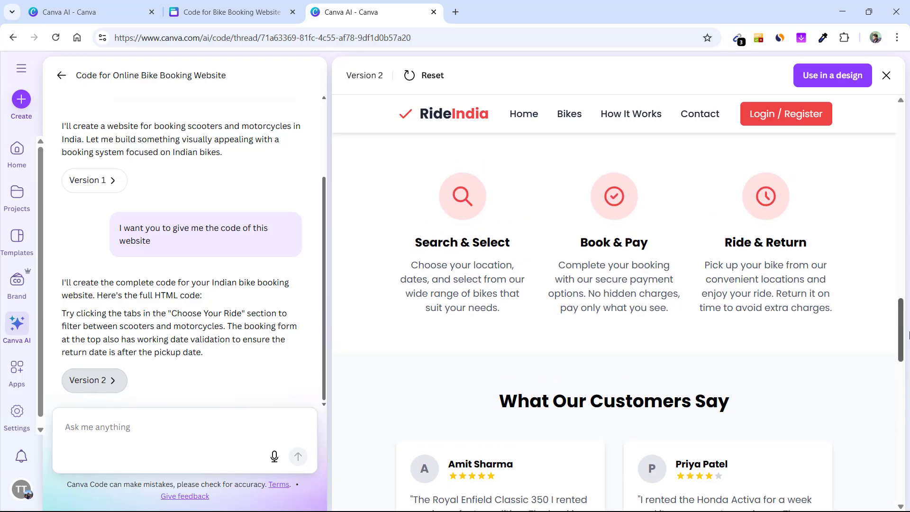
{"action": "left_click_drag", "start_coordinate": [901, 456], "coordinate": [908, 45]}
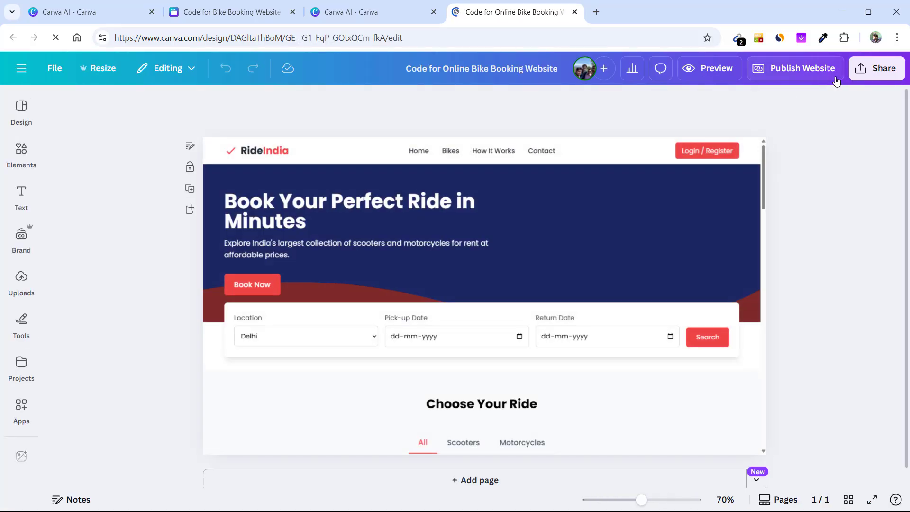
Create and copy the design's public view link, then paste it into a new tab.
{"action": "left_click", "coordinate": [870, 68]}
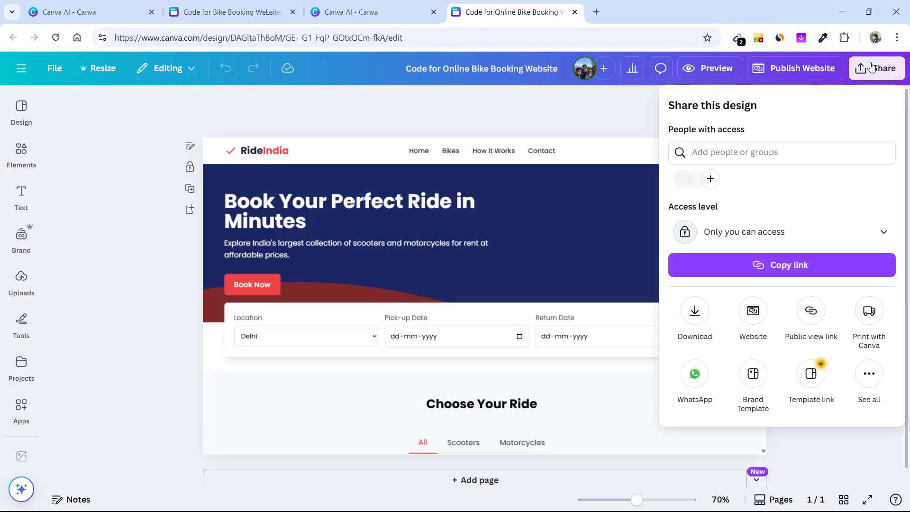
{"action": "left_click", "coordinate": [809, 327]}
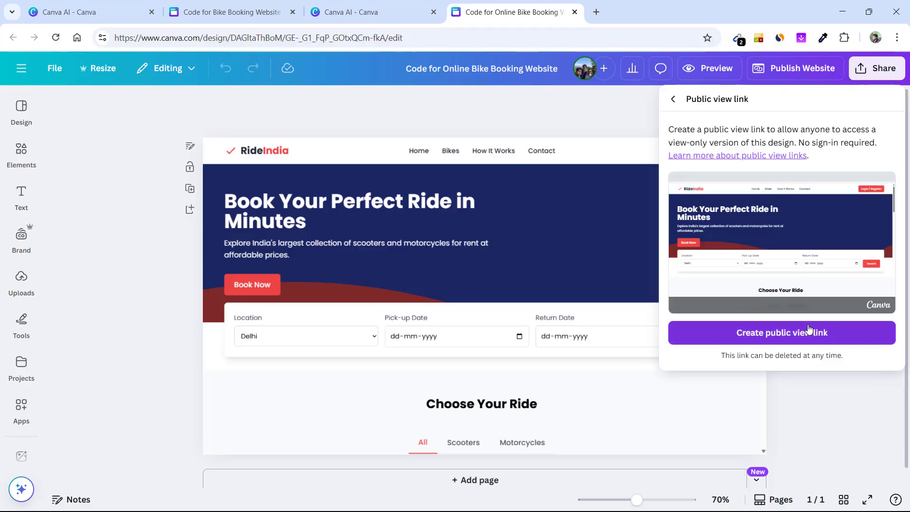
{"action": "left_click", "coordinate": [798, 343]}
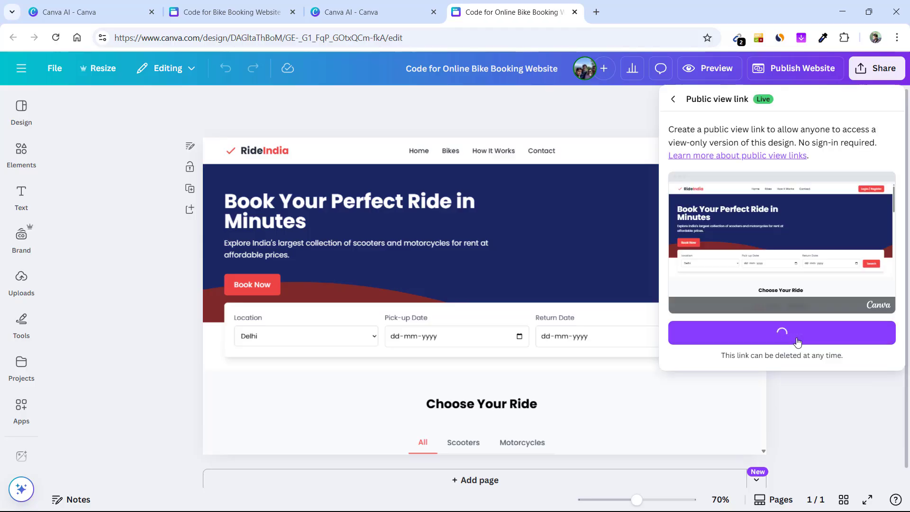
{"action": "left_click", "coordinate": [867, 348]}
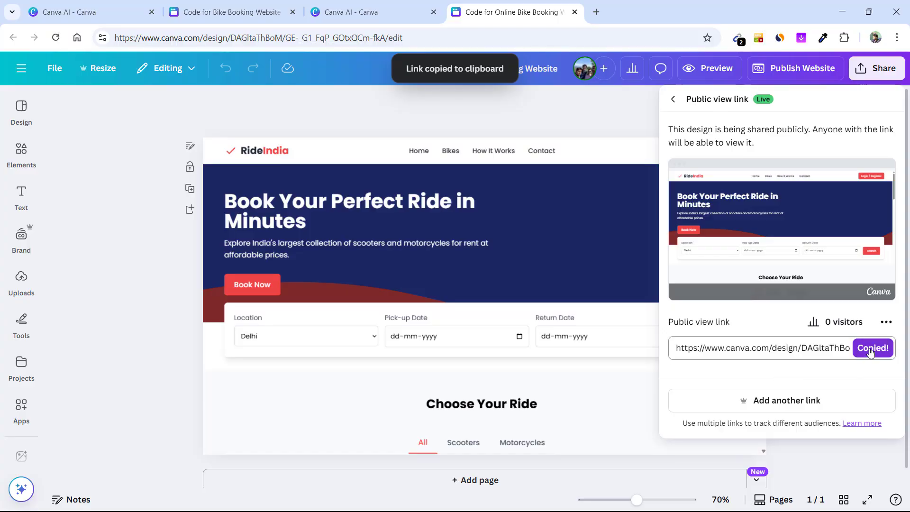
{"action": "left_click", "coordinate": [596, 13]}
{"action": "key", "text": "ctrl+v"}
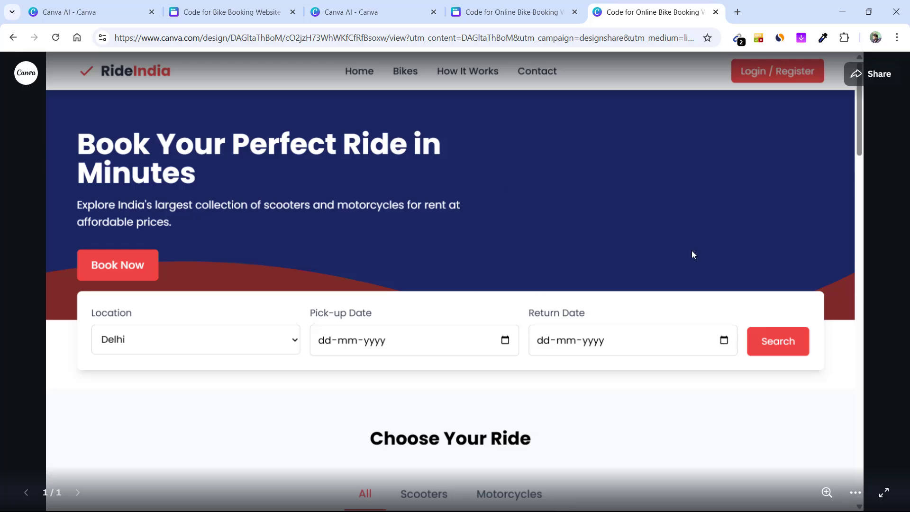
{"action": "left_click_drag", "start_coordinate": [859, 141], "coordinate": [857, 491]}
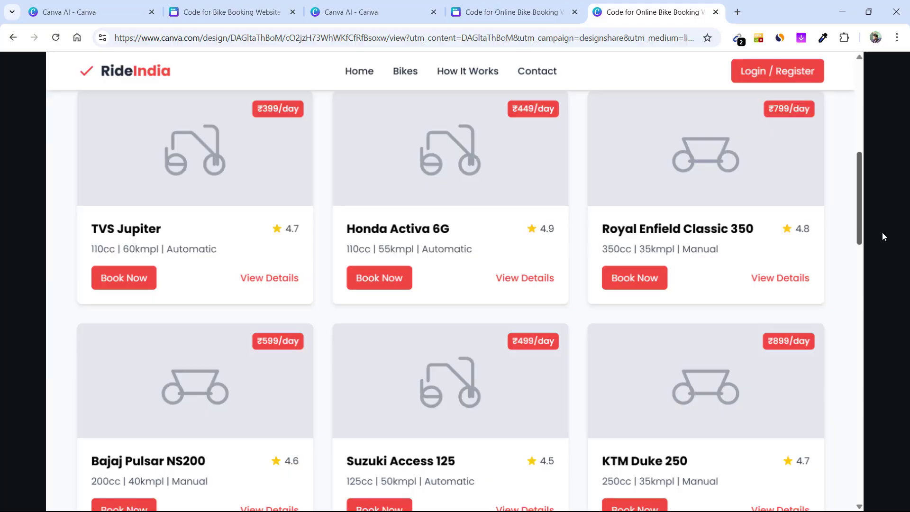
Scroll the shared RideIndia page to its footer, then view its embedded frame's source.
{"action": "left_click_drag", "start_coordinate": [862, 472], "coordinate": [867, 79]}
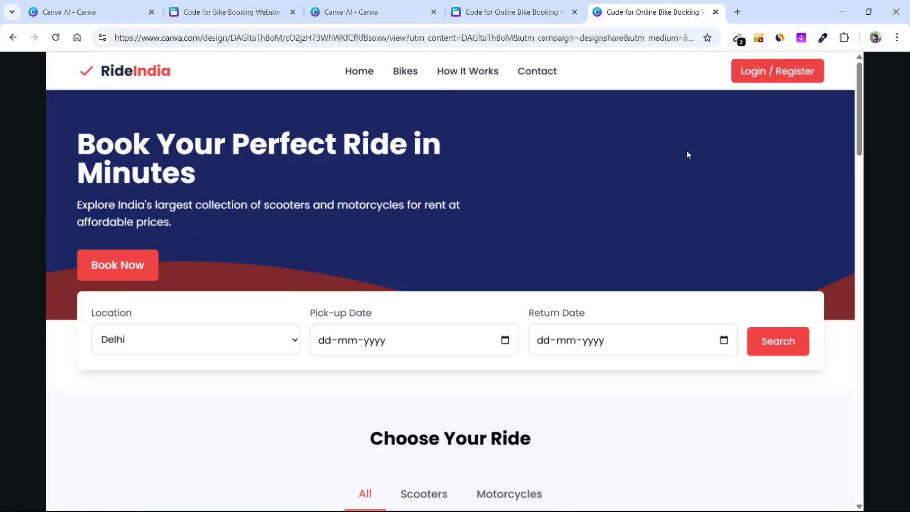
{"action": "right_click", "coordinate": [580, 162]}
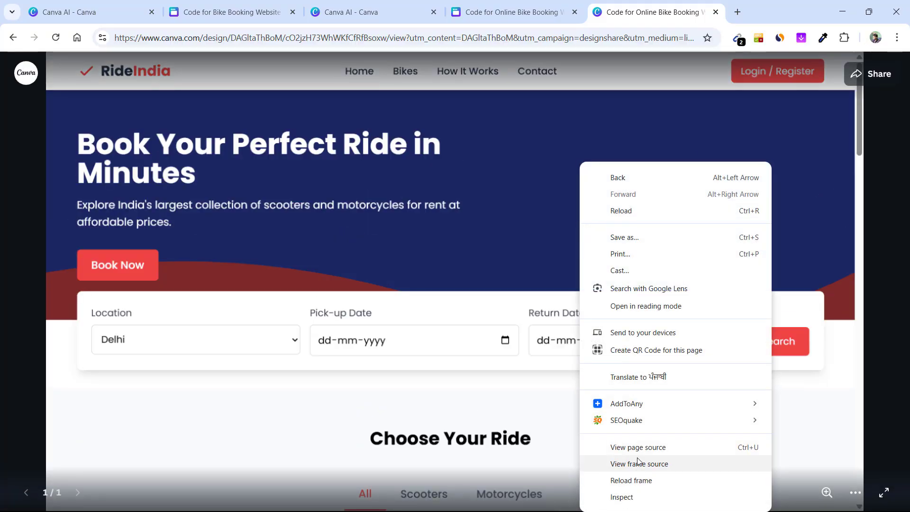
{"action": "left_click", "coordinate": [637, 467]}
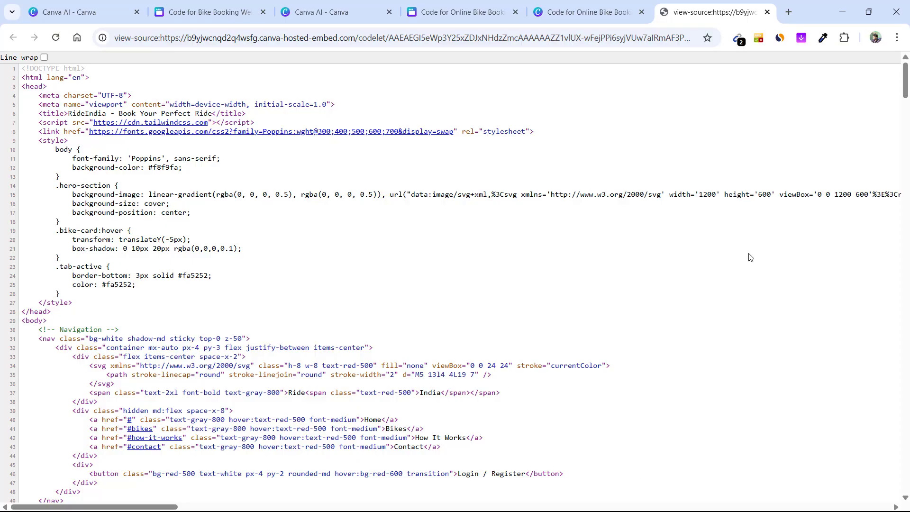
{"action": "left_click_drag", "start_coordinate": [906, 78], "coordinate": [907, 490]}
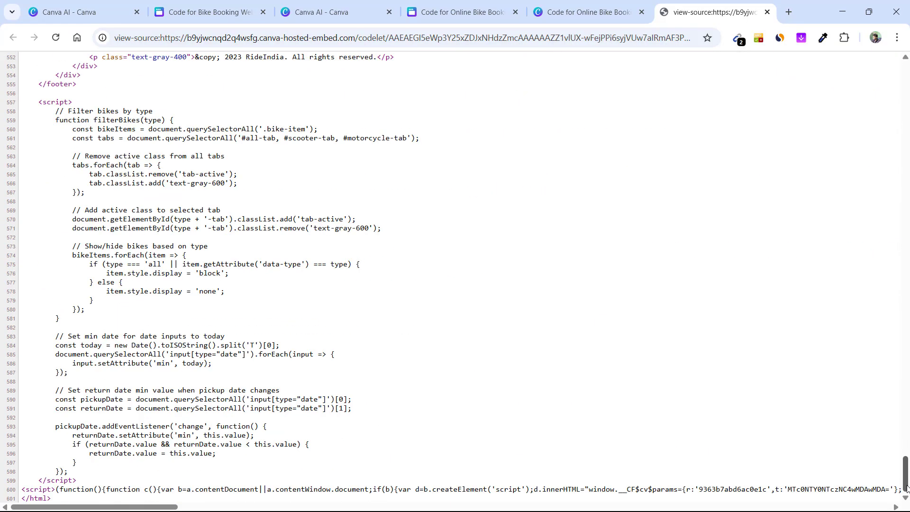
Select all of the RideIndia frame source and bring up Notepad to hold it.
{"action": "key", "text": "ctrl+a"}
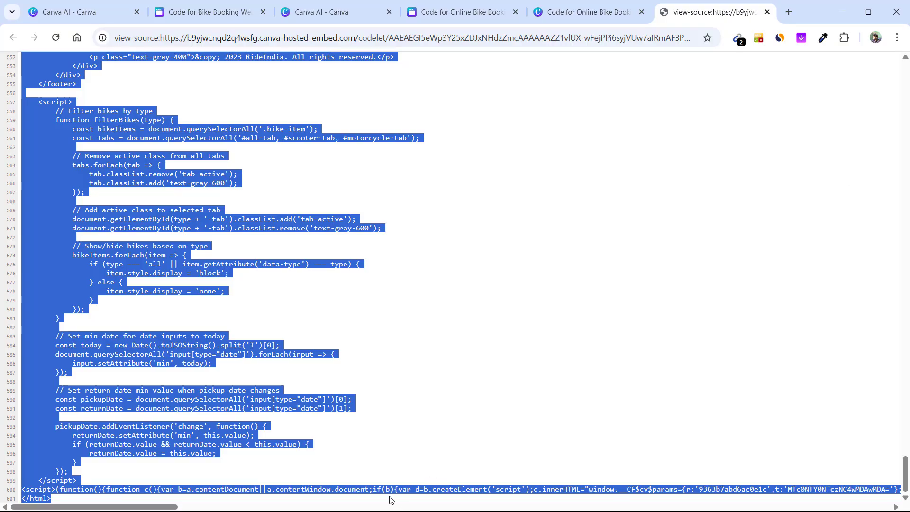
{"action": "left_click", "coordinate": [842, 12]}
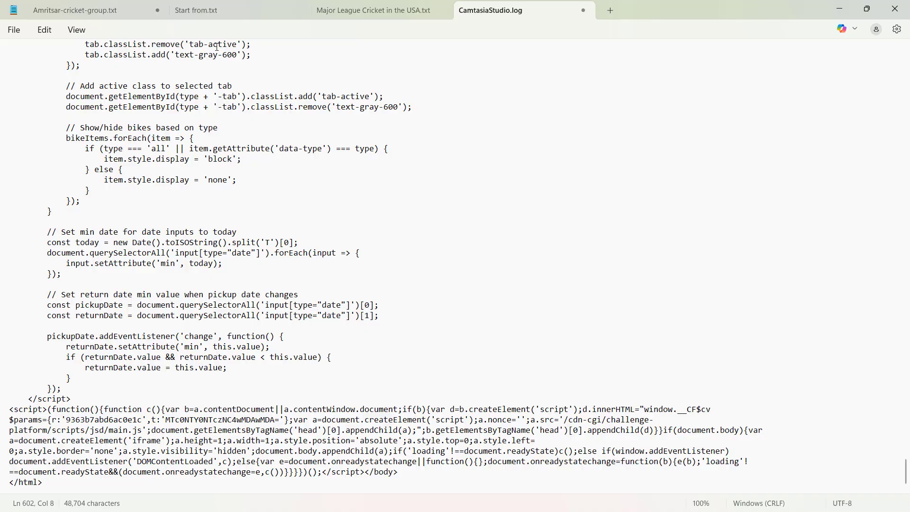
Save the code as RideIndia.html on the Desktop, minimize Notepad, and right-click the desktop.
{"action": "left_click", "coordinate": [14, 29]}
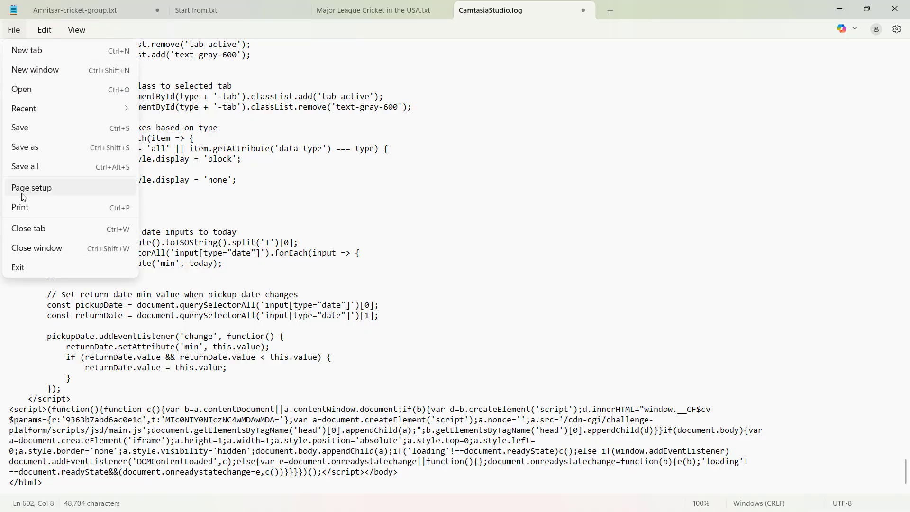
{"action": "left_click", "coordinate": [32, 147]}
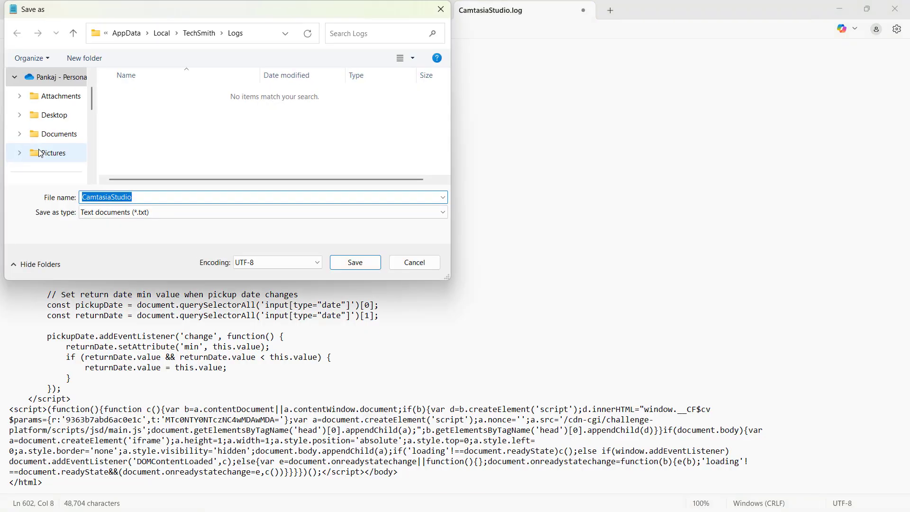
{"action": "type", "text": "T"}
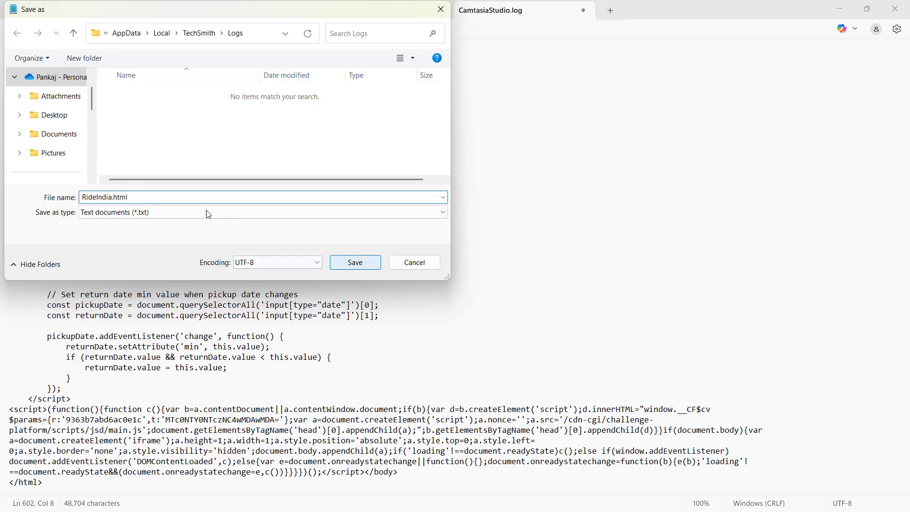
{"action": "scroll", "coordinate": [71, 142], "scroll_direction": "down", "scroll_amount": 3}
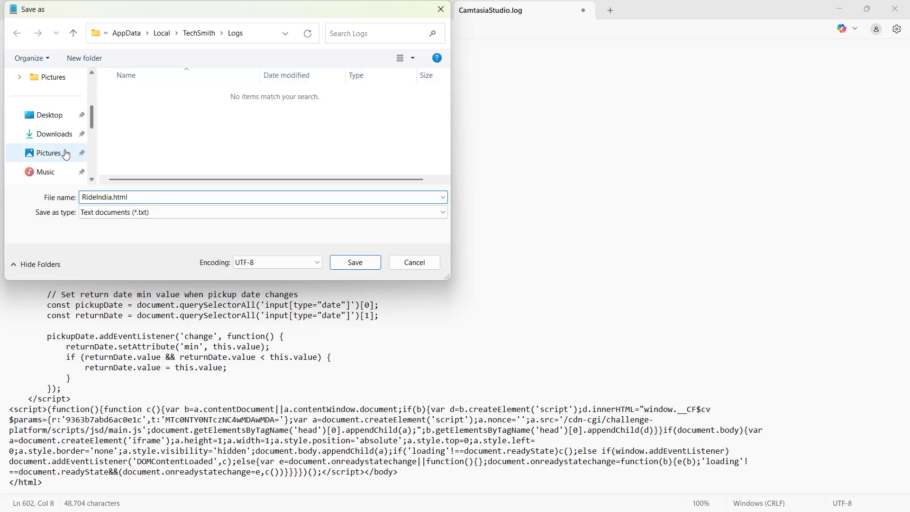
{"action": "left_click", "coordinate": [61, 115]}
{"action": "left_click", "coordinate": [341, 264]}
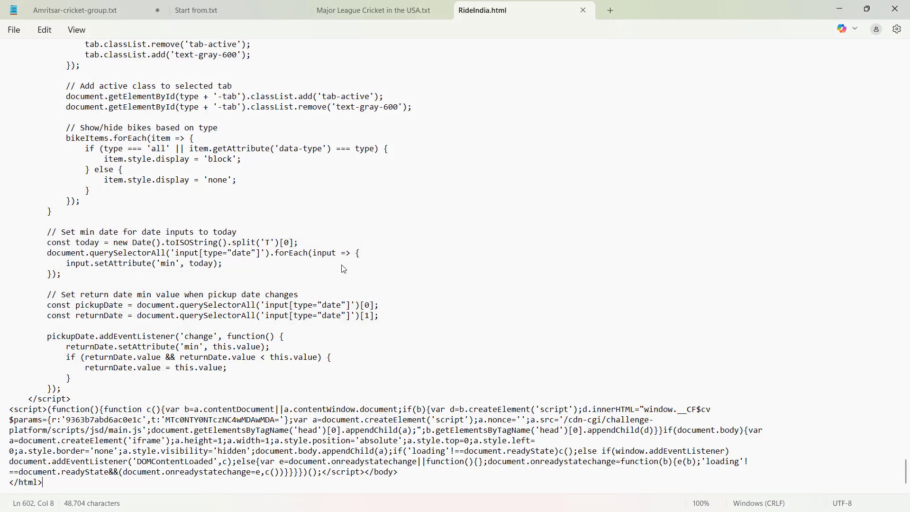
{"action": "left_click", "coordinate": [840, 13]}
{"action": "right_click", "coordinate": [438, 320]}
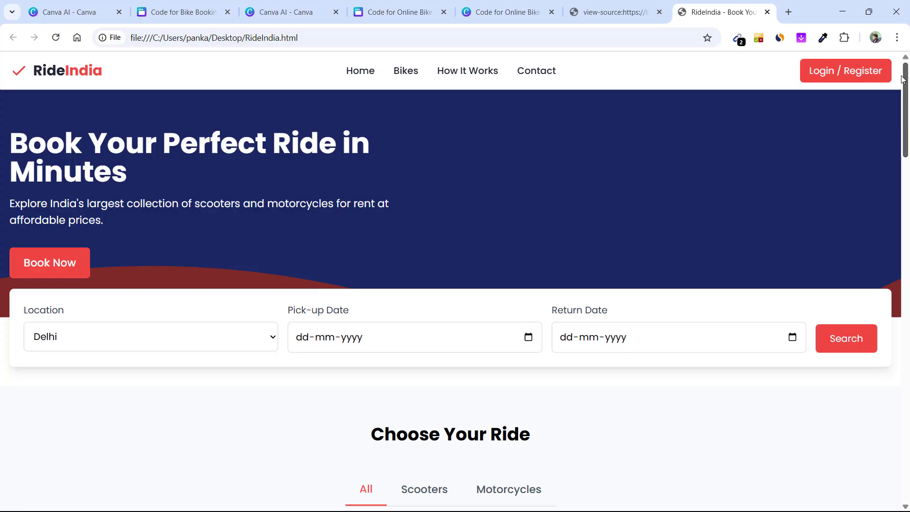
{"action": "mouse_move", "coordinate": [908, 89]}
{"action": "left_mouse_down"}
{"action": "mouse_move", "coordinate": [908, 445]}
{"action": "mouse_move", "coordinate": [905, 47]}
{"action": "left_mouse_up"}
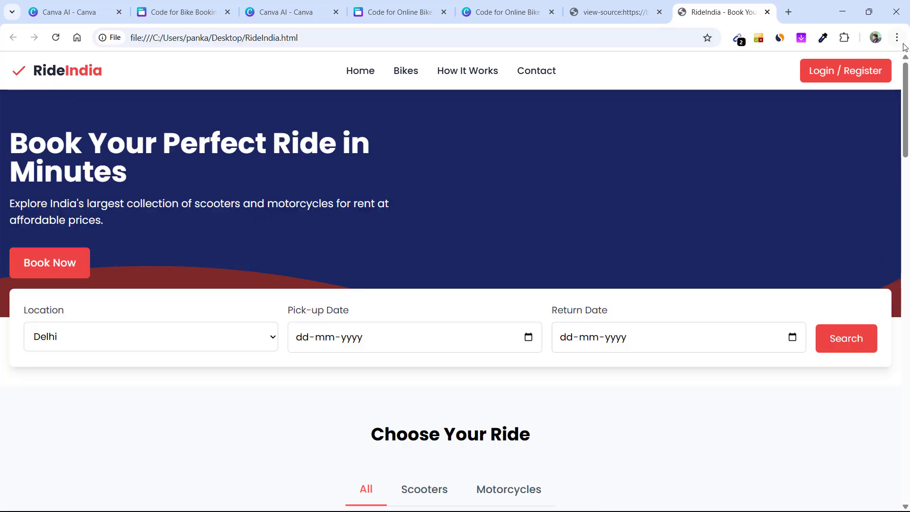
Test the local site's Bikes, How It Works and Contact navigation links.
{"action": "left_click", "coordinate": [404, 73]}
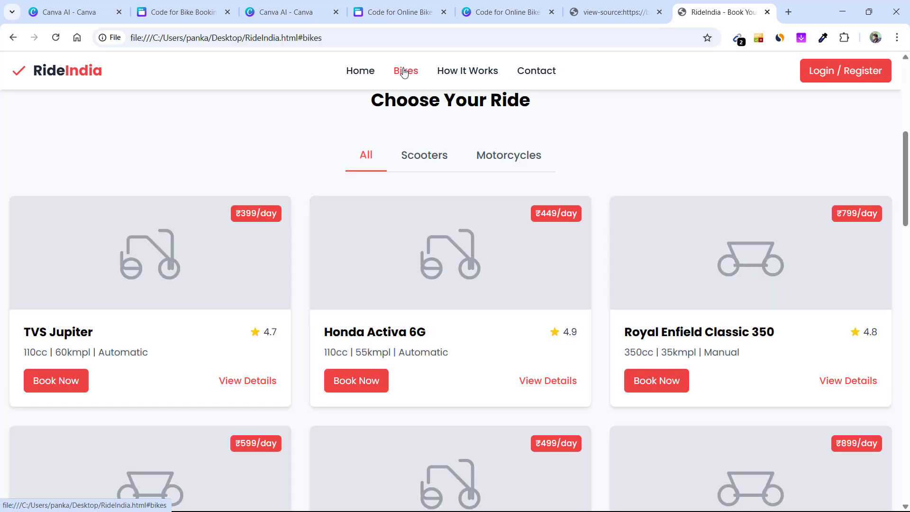
{"action": "left_click", "coordinate": [457, 78]}
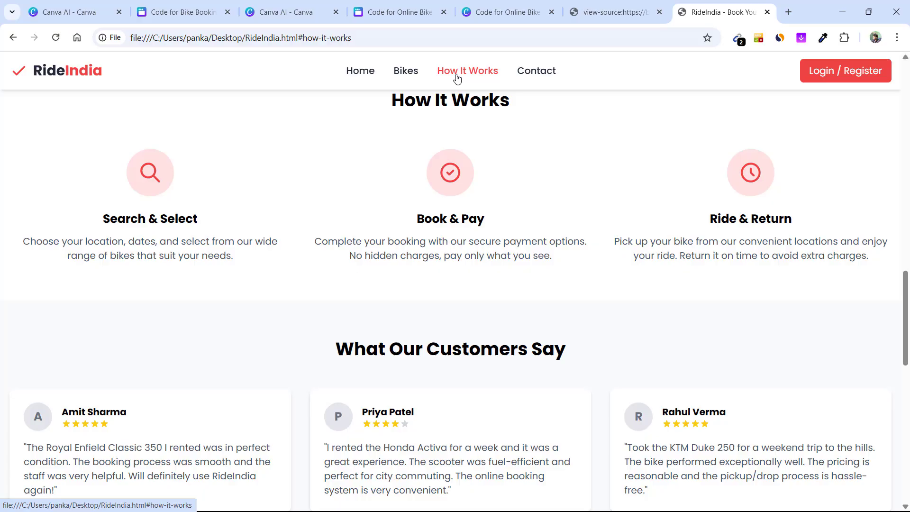
{"action": "left_click", "coordinate": [526, 77]}
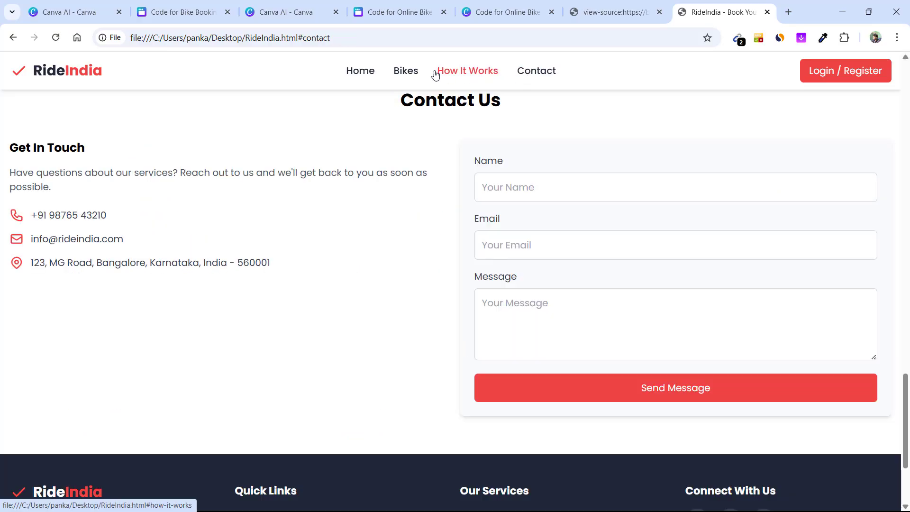
{"action": "left_click", "coordinate": [414, 76]}
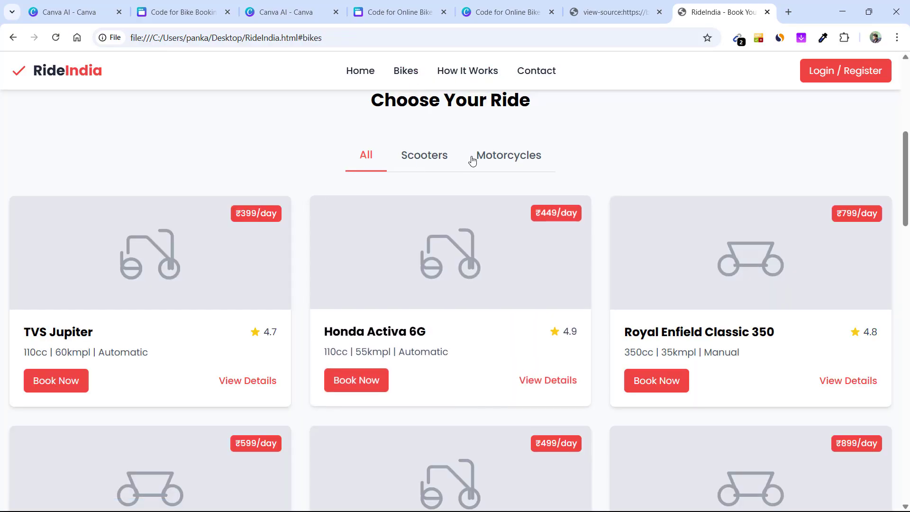
Try the ride filters: Scooters, then Motorcycles, then All bikes.
{"action": "left_click", "coordinate": [445, 157]}
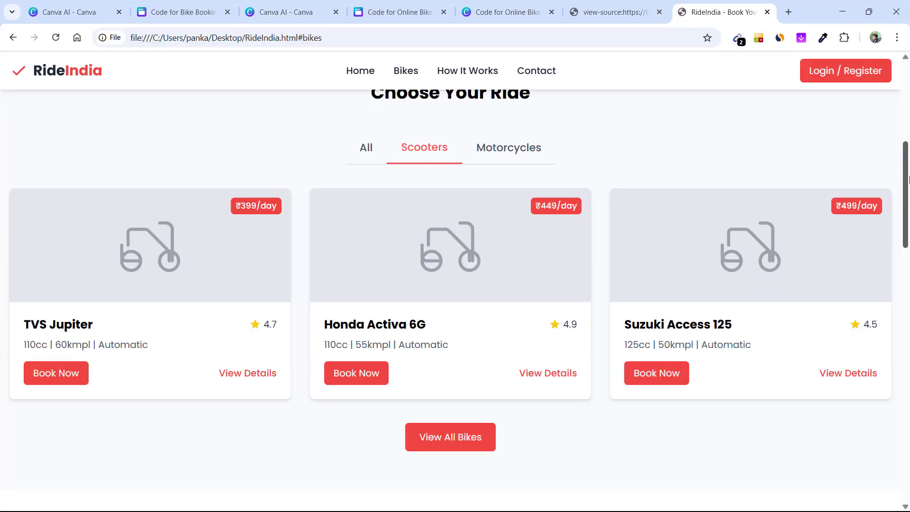
{"action": "scroll", "coordinate": [895, 266], "scroll_direction": "down", "scroll_amount": 9}
{"action": "scroll", "coordinate": [893, 266], "scroll_direction": "down", "scroll_amount": 9}
{"action": "scroll", "coordinate": [894, 266], "scroll_direction": "up", "scroll_amount": 11}
{"action": "scroll", "coordinate": [893, 266], "scroll_direction": "up", "scroll_amount": 10}
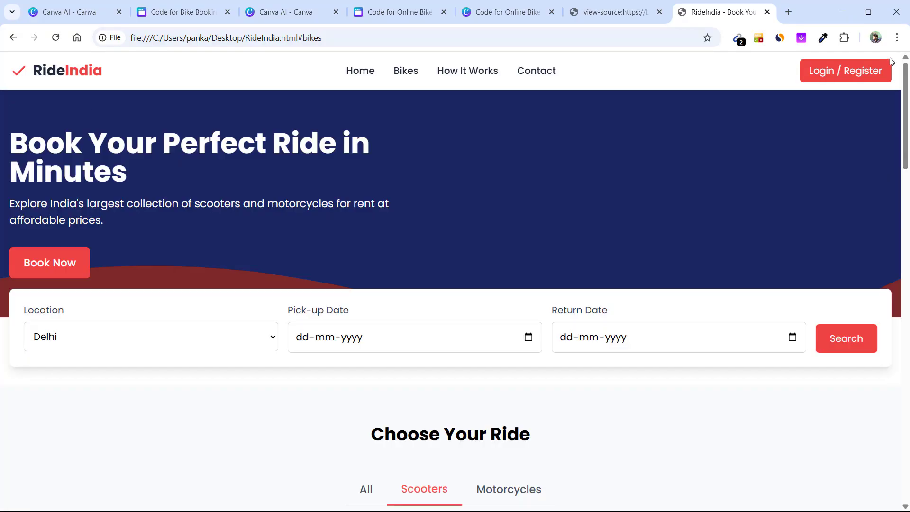
{"action": "left_click", "coordinate": [407, 72]}
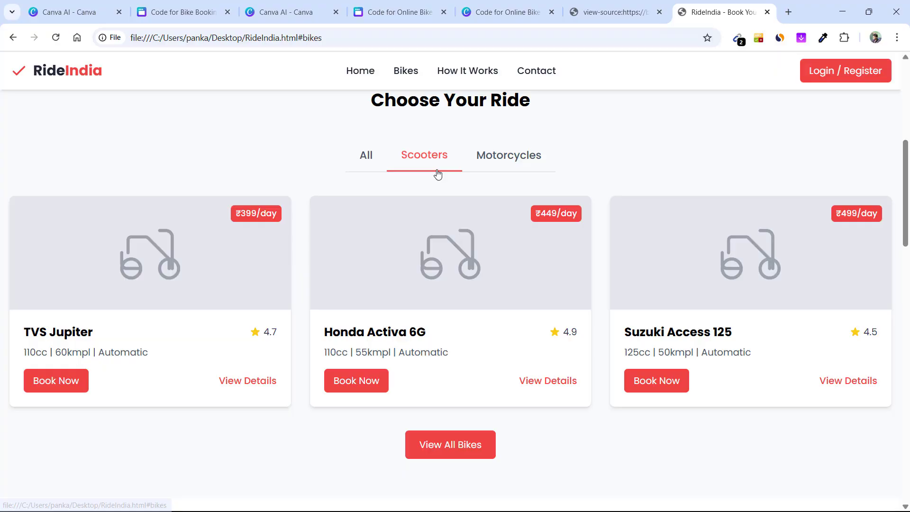
{"action": "left_click", "coordinate": [514, 151]}
{"action": "left_click", "coordinate": [383, 157]}
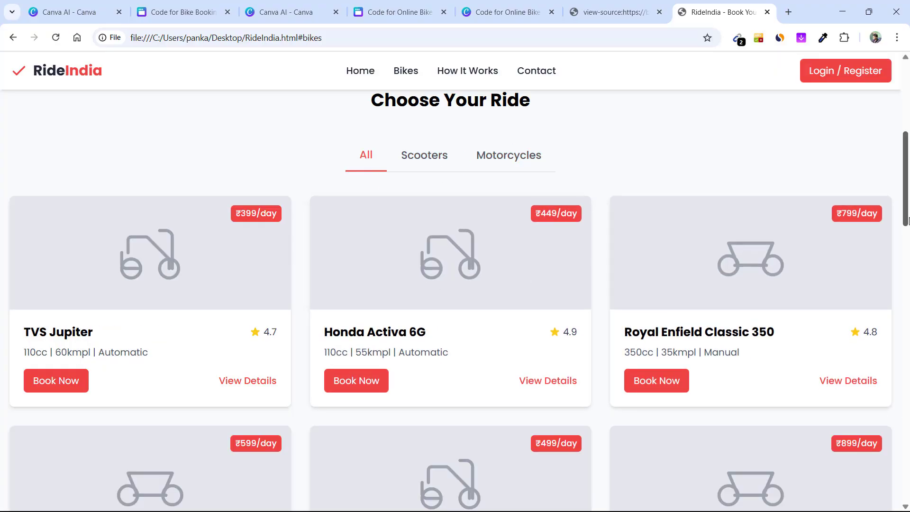
{"action": "mouse_move", "coordinate": [909, 206]}
{"action": "left_mouse_down"}
{"action": "mouse_move", "coordinate": [908, 484]}
{"action": "mouse_move", "coordinate": [909, 72]}
{"action": "left_mouse_up"}
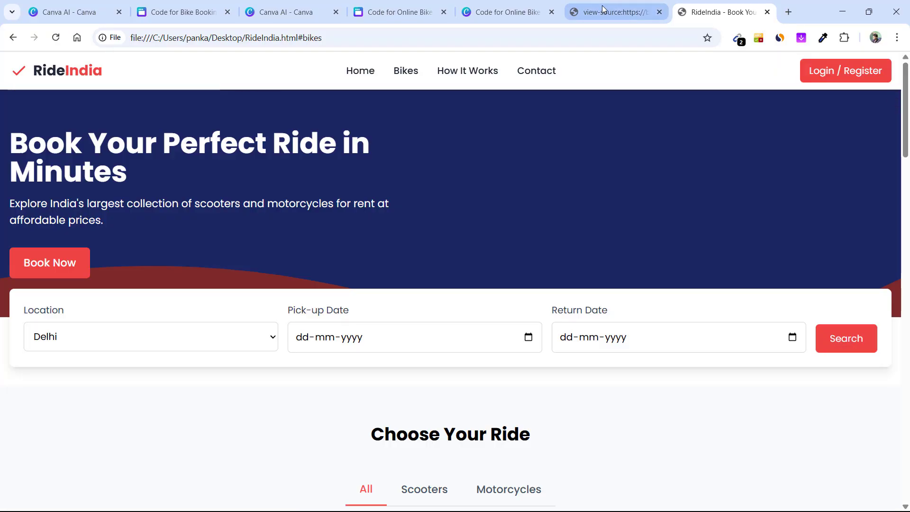
Close the page source tab and revisit the local RideIndia page.
{"action": "left_click", "coordinate": [598, 12]}
{"action": "left_click", "coordinate": [365, 220]}
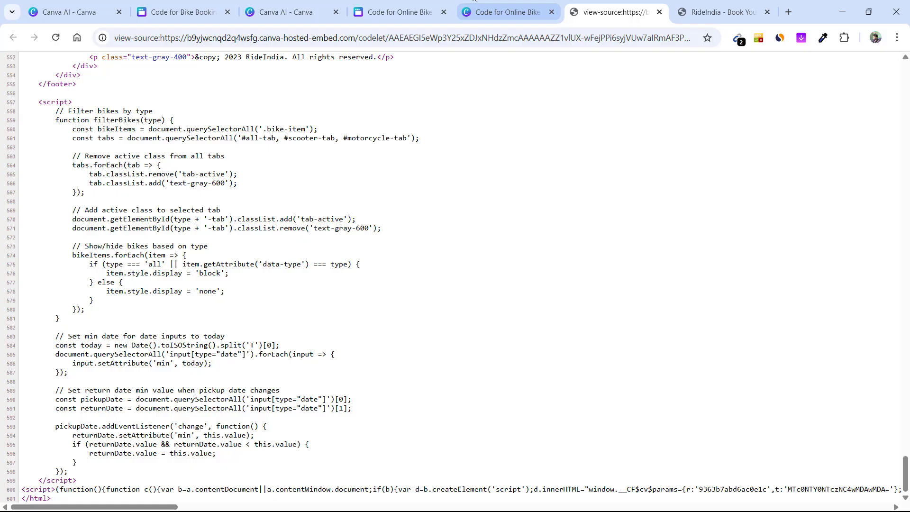
{"action": "left_click", "coordinate": [535, 5]}
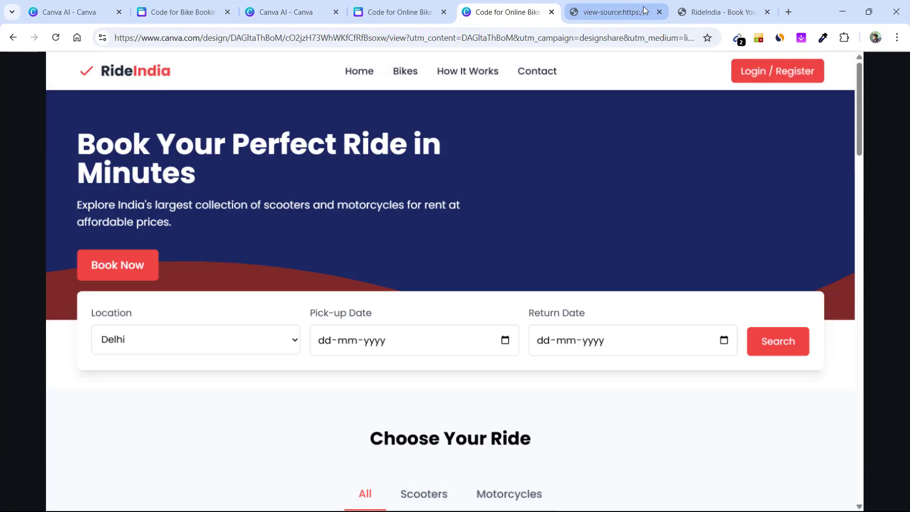
{"action": "left_click", "coordinate": [661, 11]}
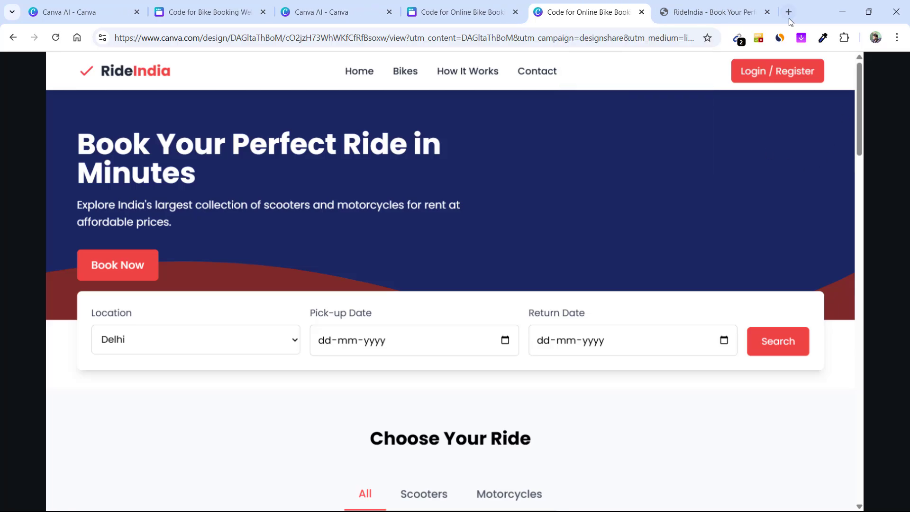
{"action": "left_click", "coordinate": [708, 12]}
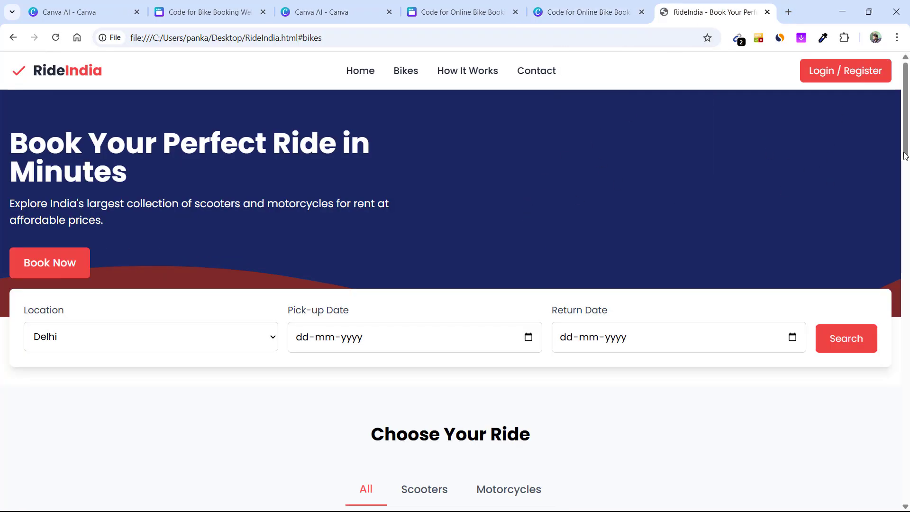
{"action": "mouse_move", "coordinate": [905, 155]}
{"action": "left_mouse_down"}
{"action": "mouse_move", "coordinate": [908, 488]}
{"action": "mouse_move", "coordinate": [906, 63]}
{"action": "left_mouse_up"}
Switch through the Canva tabs back to the RideIndia Canva Code conversation.
{"action": "left_click", "coordinate": [626, 8]}
{"action": "left_click", "coordinate": [431, 5]}
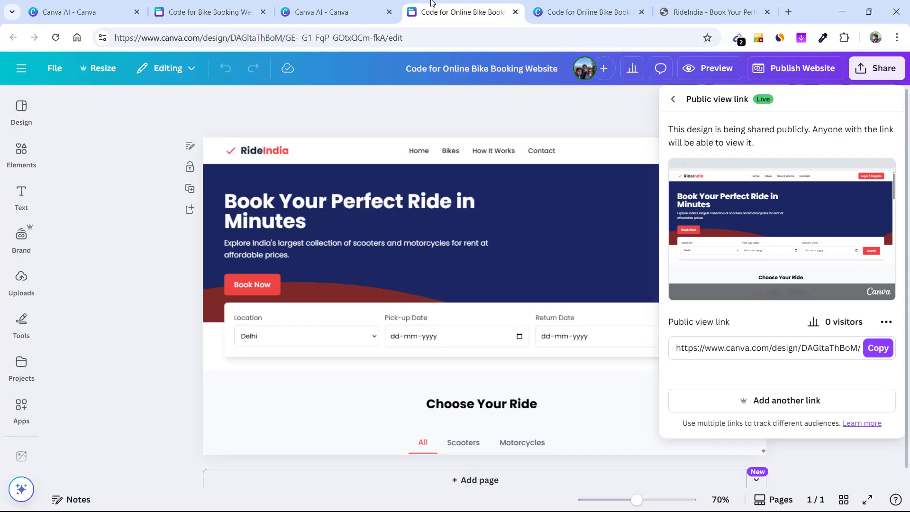
{"action": "left_click", "coordinate": [331, 7]}
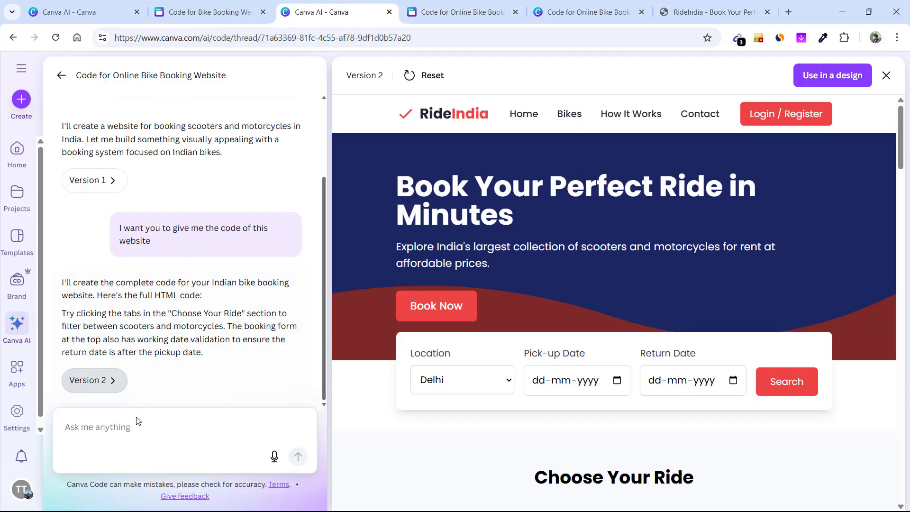